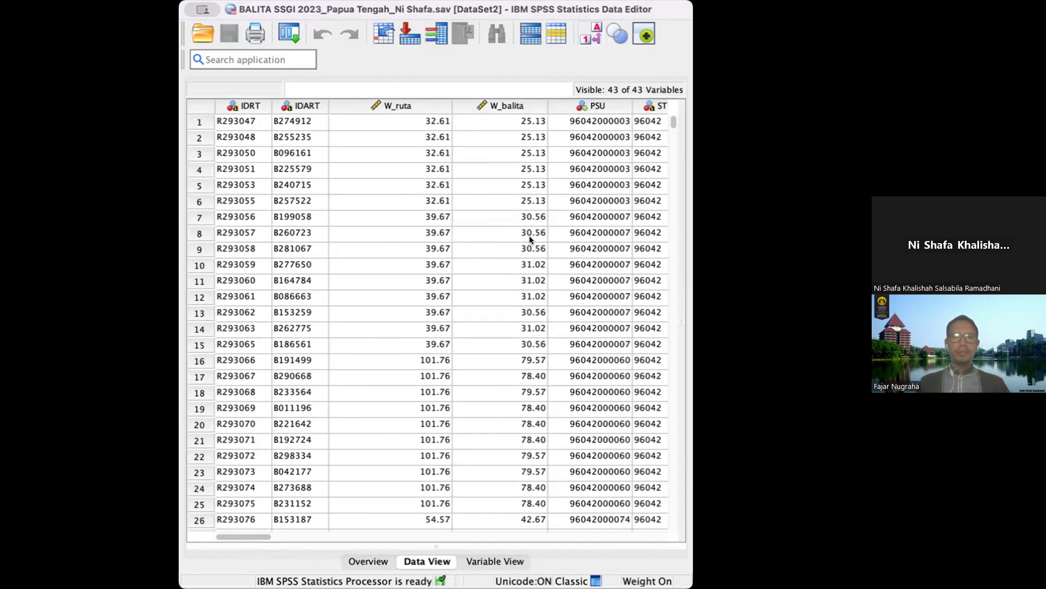
Look through the dataset's cases down to the last record.
{"action": "scroll", "coordinate": [530, 238], "scroll_direction": "down", "scroll_amount": 1}
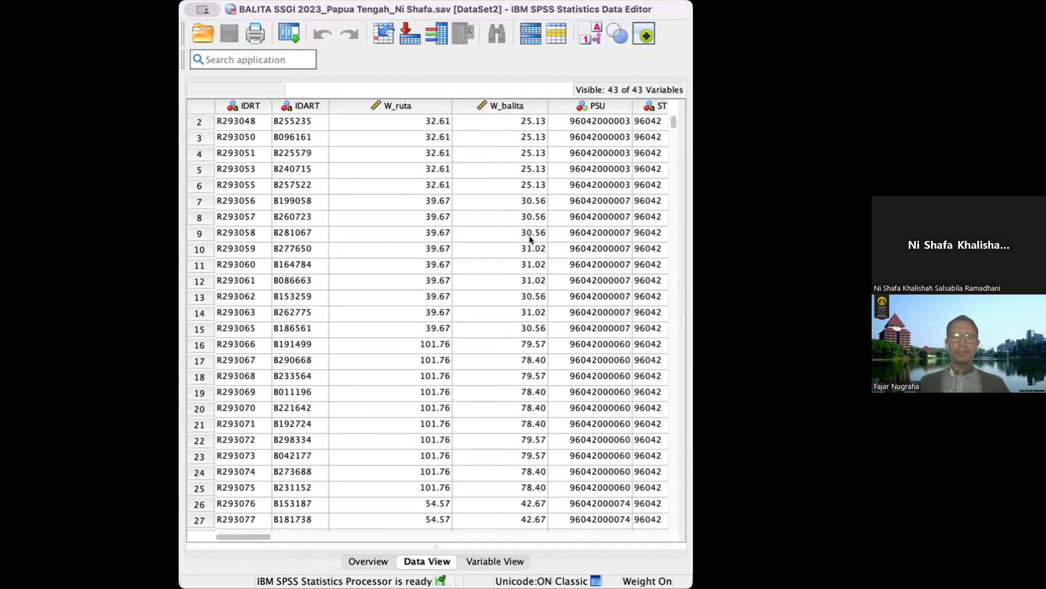
{"action": "scroll", "coordinate": [530, 238], "scroll_direction": "down", "scroll_amount": 20}
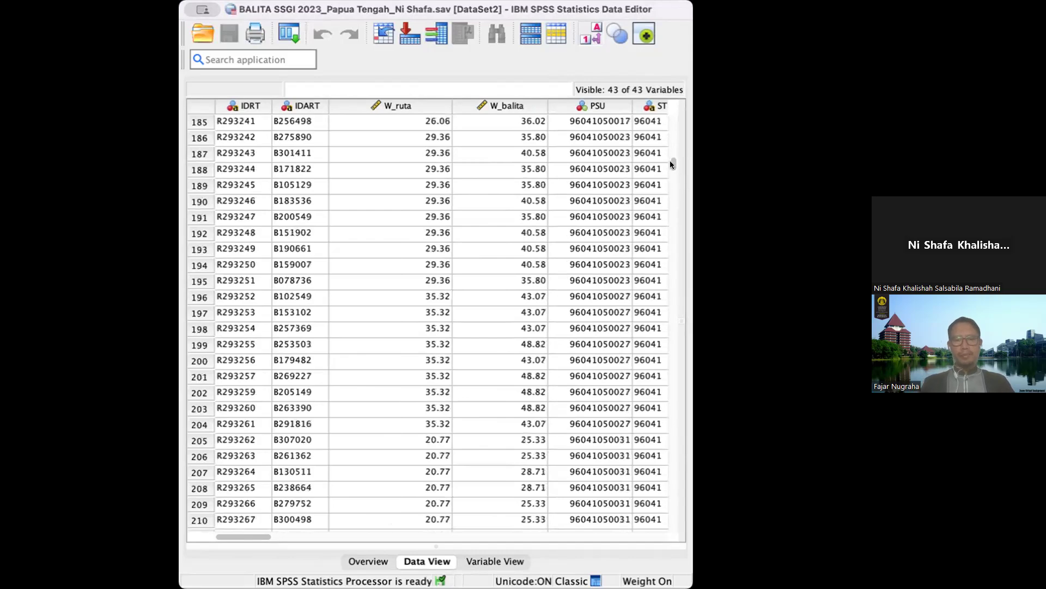
{"action": "left_click_drag", "start_coordinate": [672, 161], "coordinate": [674, 520]}
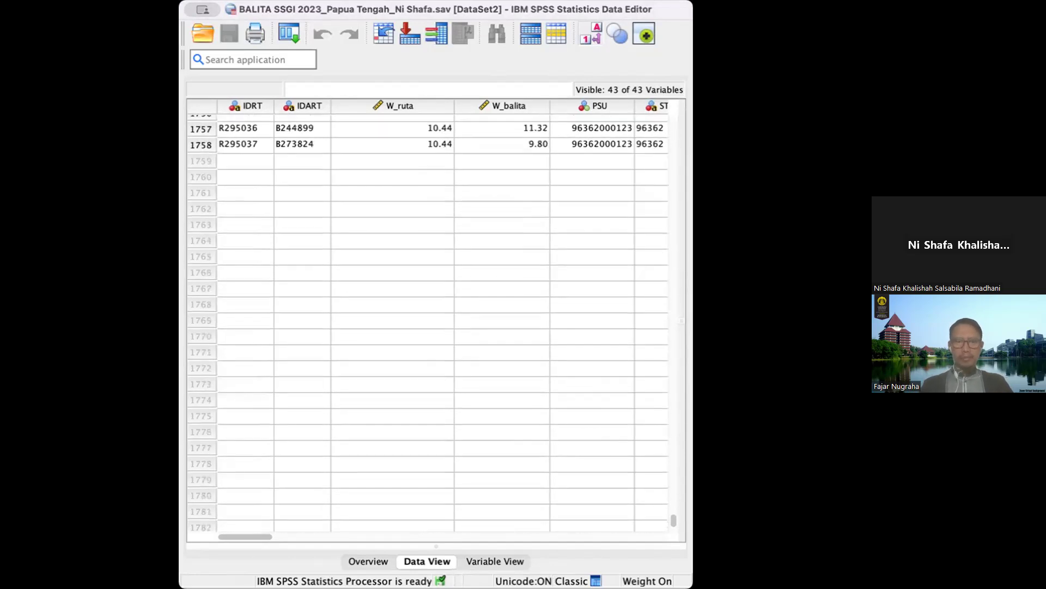
Open the Frequencies procedure from the descriptive statistics for this dataset.
{"action": "left_click", "coordinate": [485, 2]}
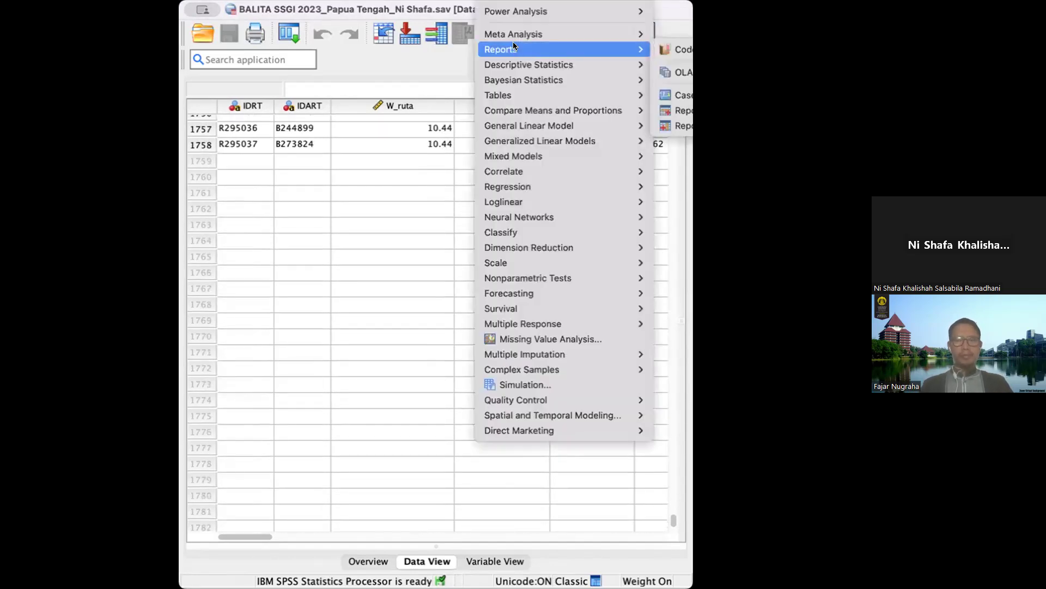
{"action": "mouse_move", "coordinate": [547, 63]}
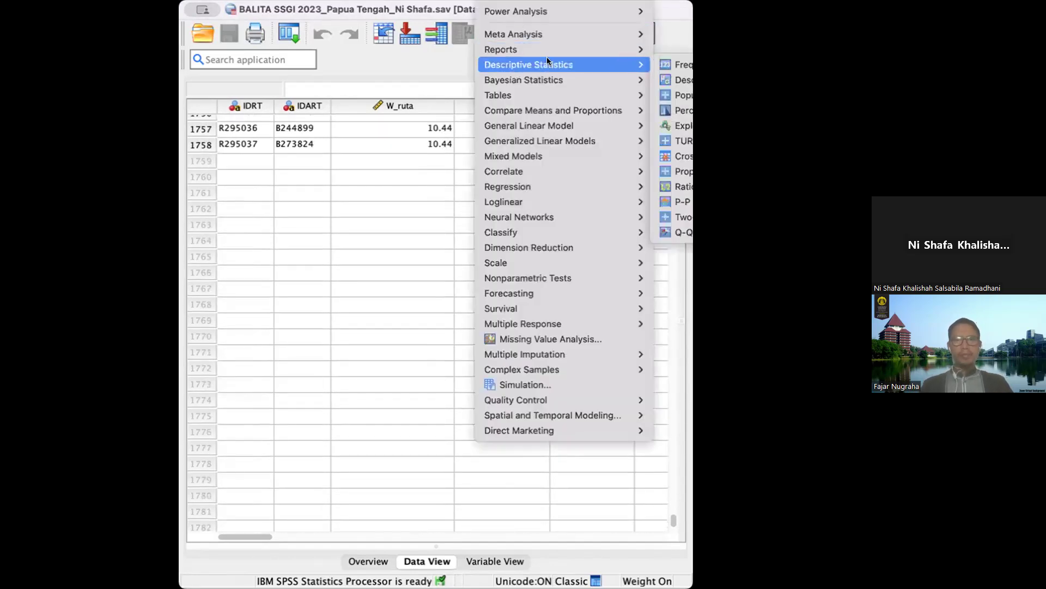
{"action": "left_click", "coordinate": [676, 64]}
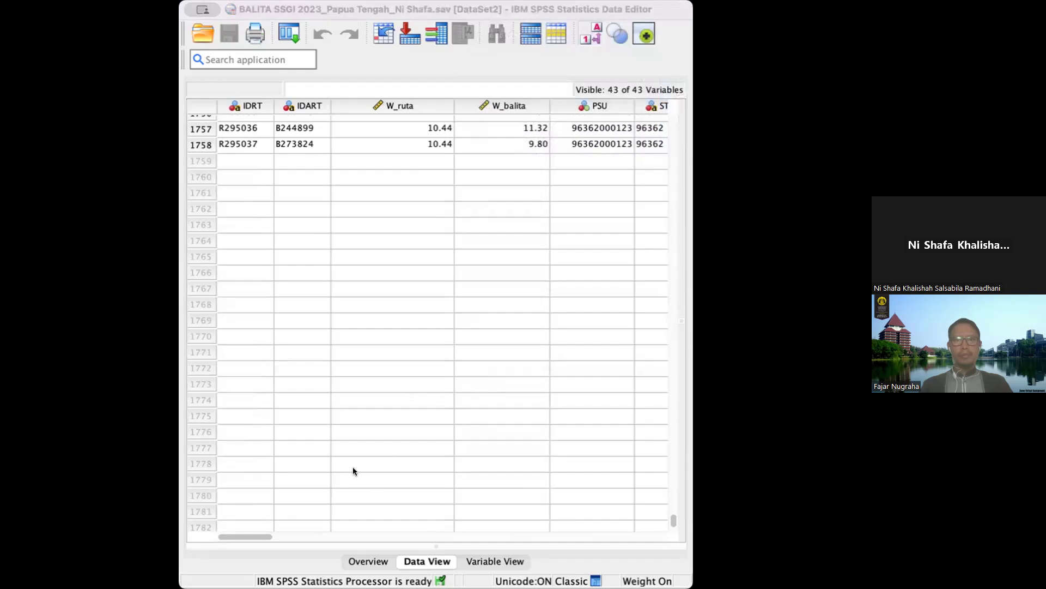
{"action": "left_click", "coordinate": [617, 522]}
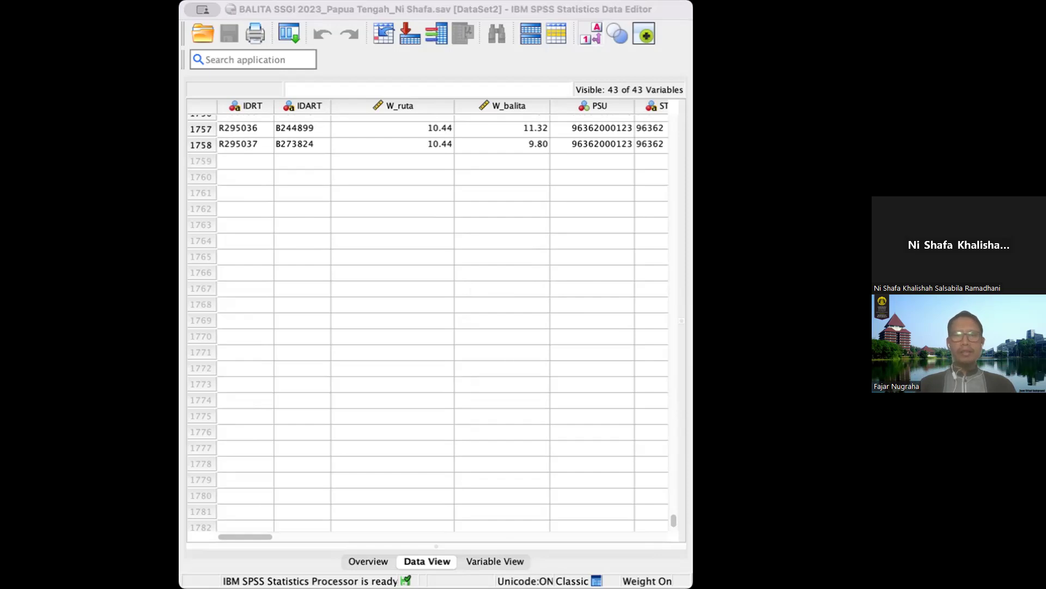
Switch to the SKI 2023 PDF report and examine Table 15.37 on toddler nutritional status in Papua Tengah.
{"action": "key", "text": "super+Tab"}
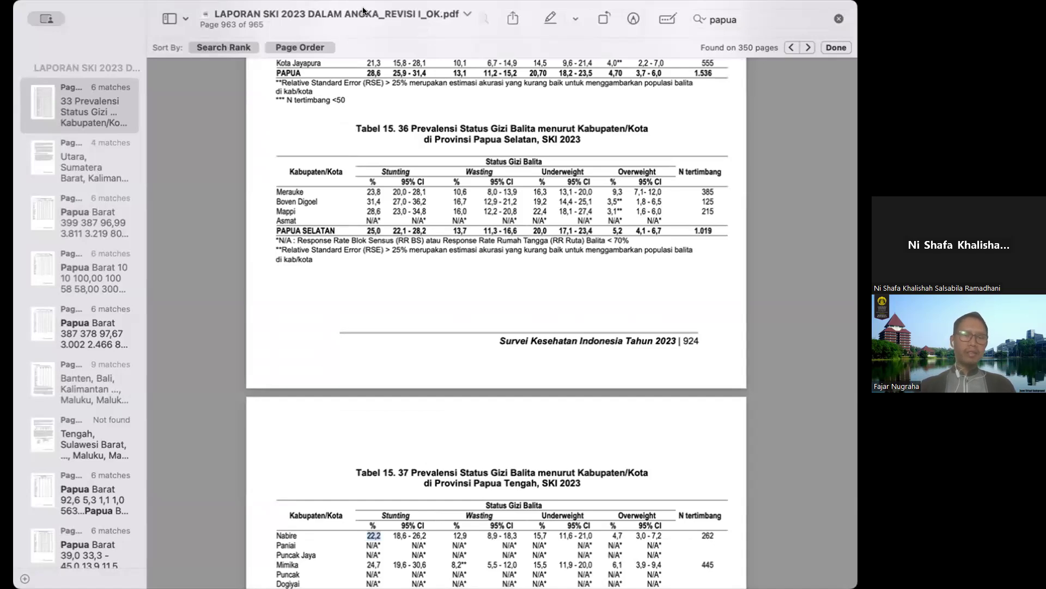
{"action": "left_click", "coordinate": [442, 188]}
{"action": "scroll", "coordinate": [442, 188], "scroll_direction": "down", "scroll_amount": 5}
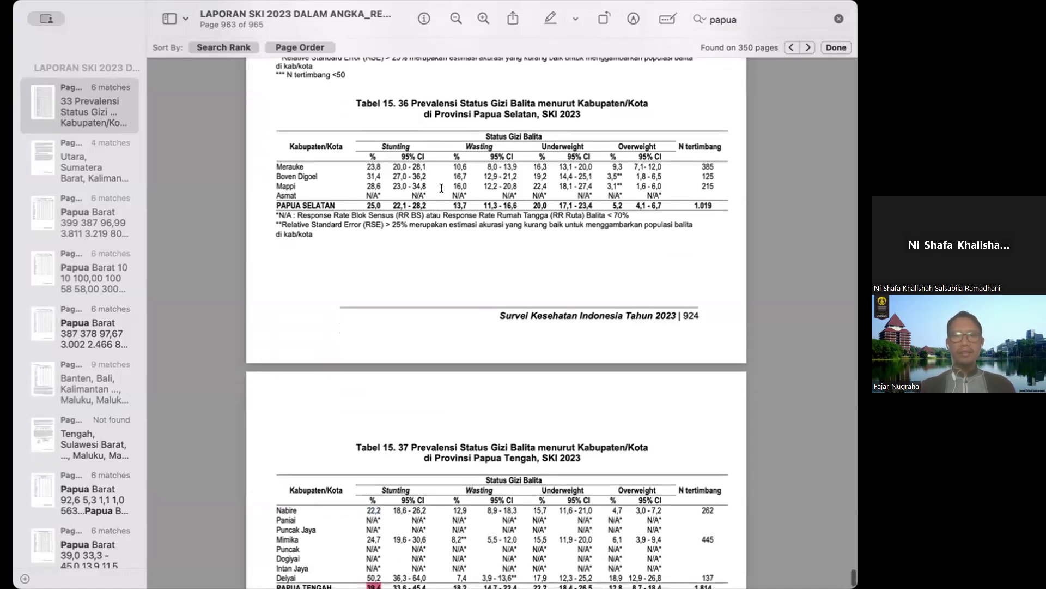
{"action": "scroll", "coordinate": [442, 188], "scroll_direction": "down", "scroll_amount": 3}
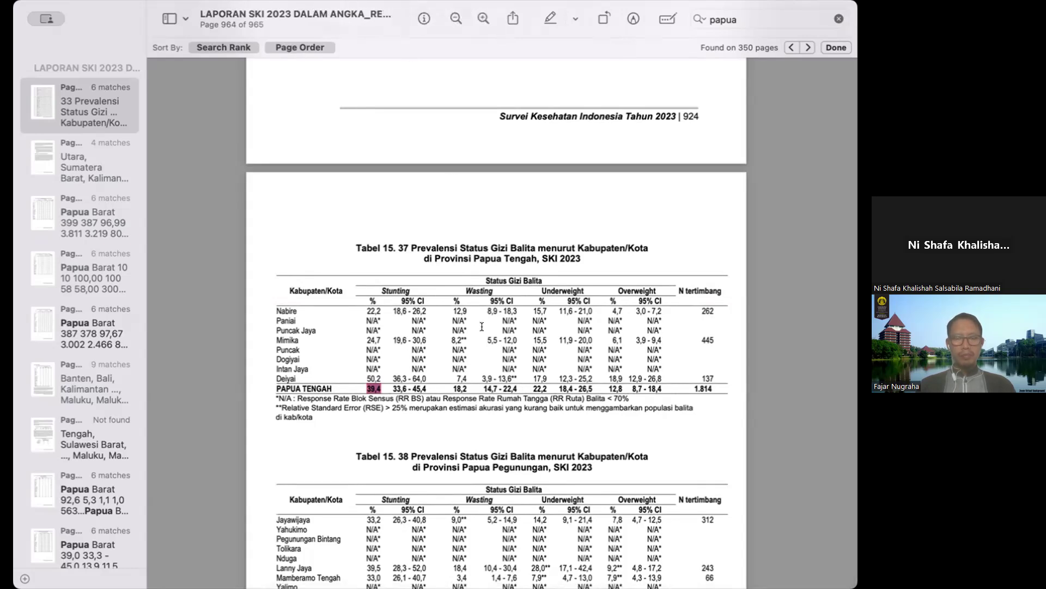
{"action": "scroll", "coordinate": [386, 401], "scroll_direction": "up", "scroll_amount": 2}
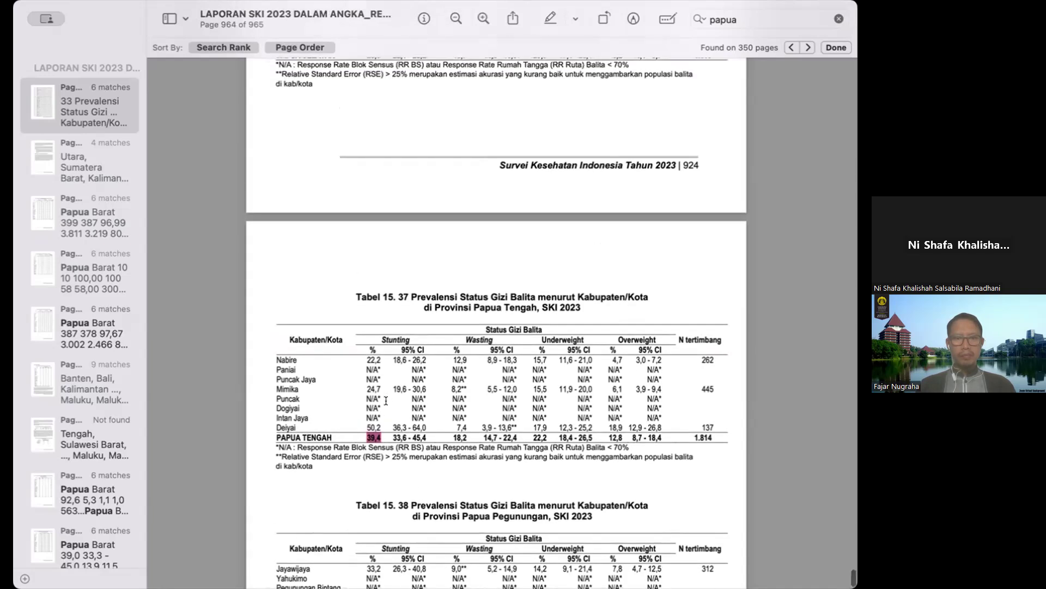
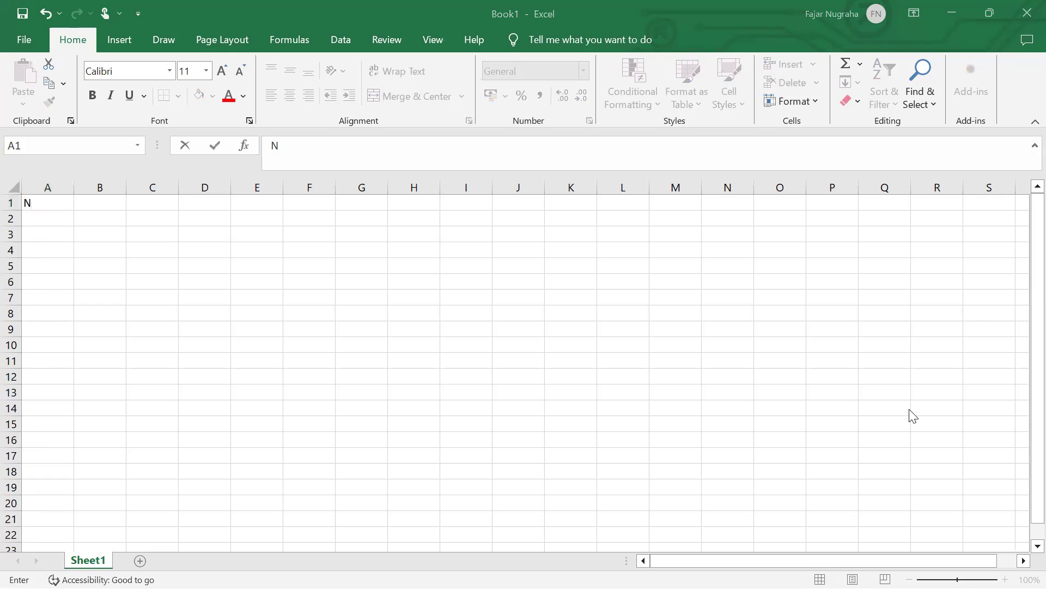
Enter "Bulan" as the column header in cell A1 of the blank Excel sheet.
{"action": "left_click", "coordinate": [59, 202]}
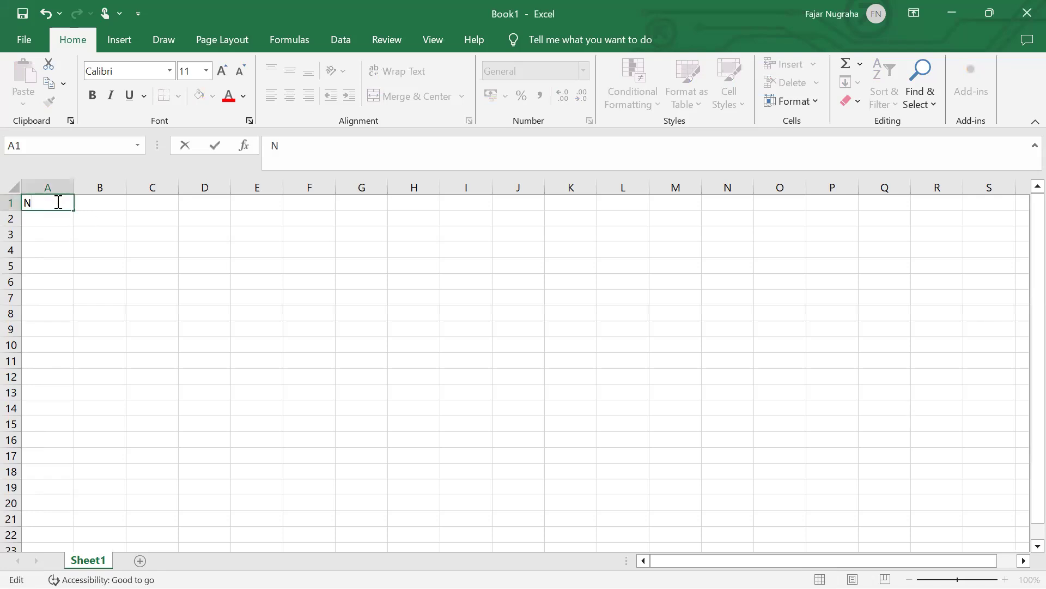
{"action": "left_click", "coordinate": [65, 294]}
{"action": "left_click", "coordinate": [45, 201]}
{"action": "double_click", "coordinate": [44, 201]}
{"action": "type", "text": "o"}
{"action": "key", "text": "BackSpace"}
{"action": "key", "text": "BackSpace"}
{"action": "type", "text": "BUlu"}
{"action": "key", "text": "BackSpace"}
{"action": "key", "text": "BackSpace"}
{"action": "key", "text": "BackSpace"}
{"action": "type", "text": "ulan"}
{"action": "key", "text": "Return"}
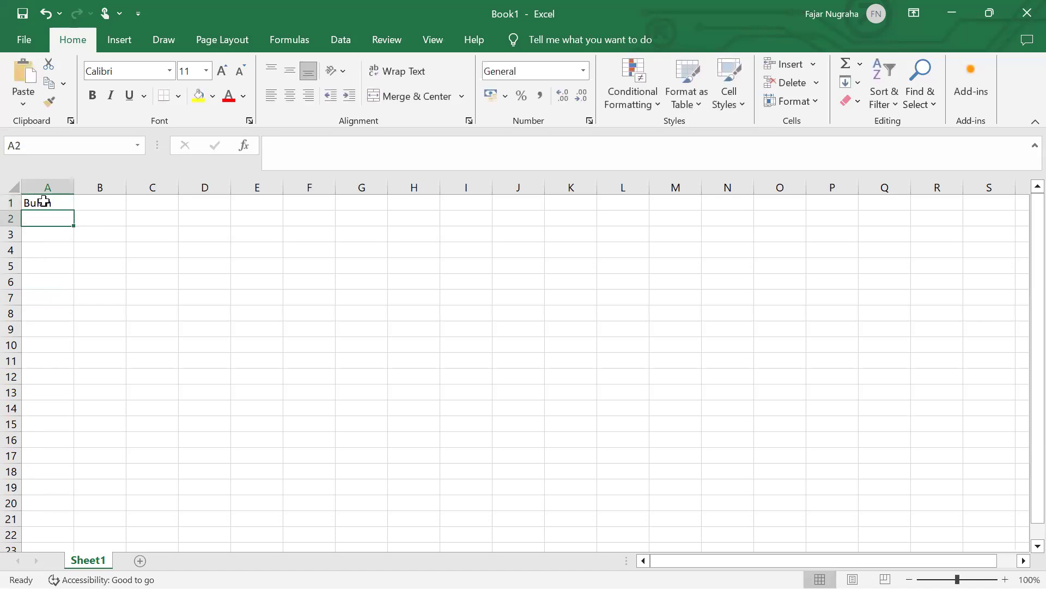
Enter the months Jan-19 and Feb-19 in cells A2 and A3.
{"action": "type", "text": "Jan"}
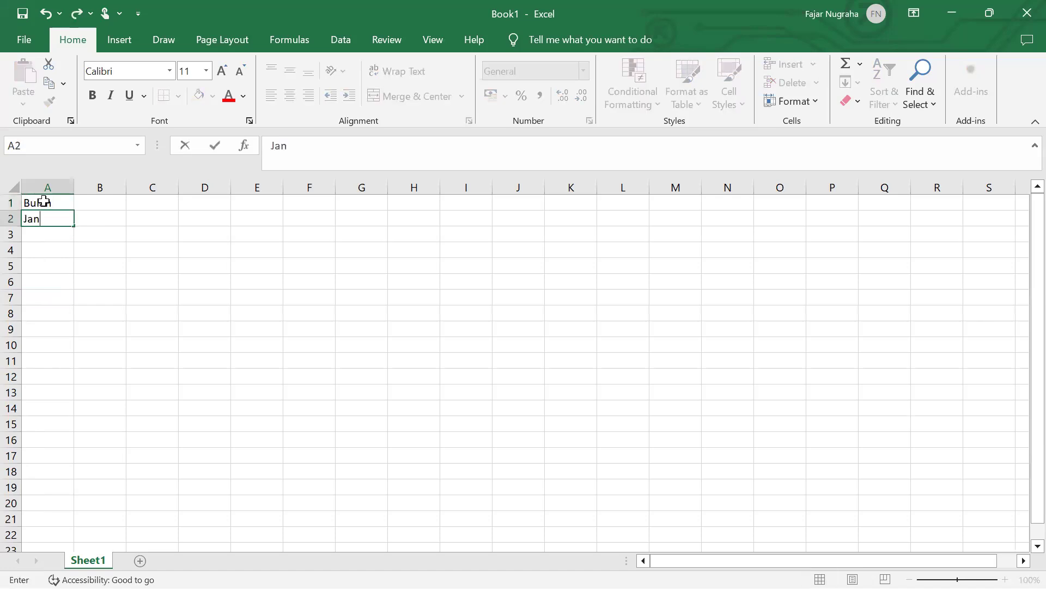
{"action": "type", "text": "-18"}
{"action": "key", "text": "BackSpace"}
{"action": "type", "text": "9"}
{"action": "left_click", "coordinate": [48, 234]}
{"action": "type", "text": "Feb"}
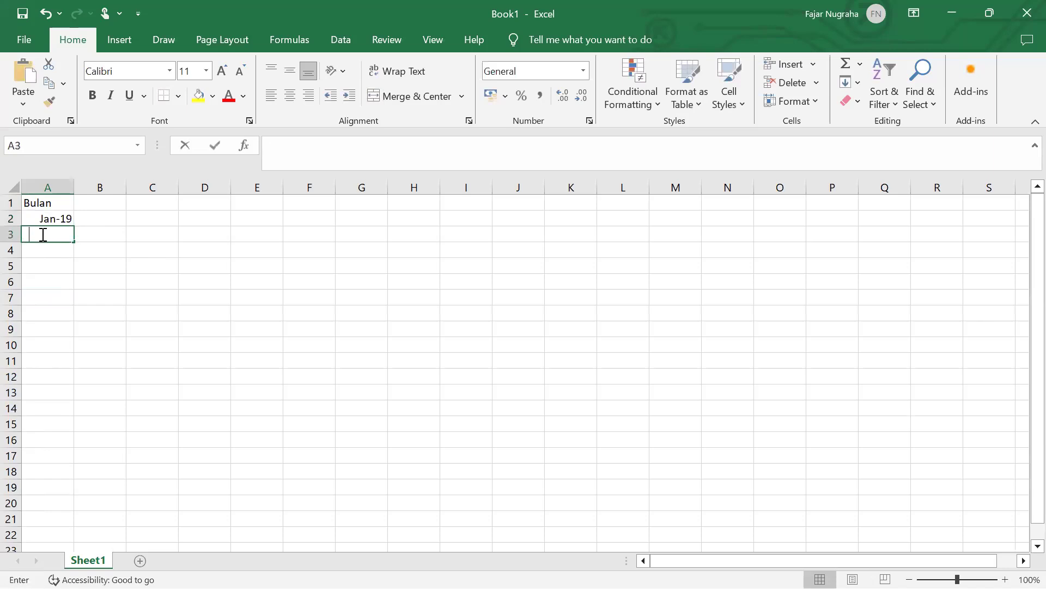
{"action": "type", "text": "-19"}
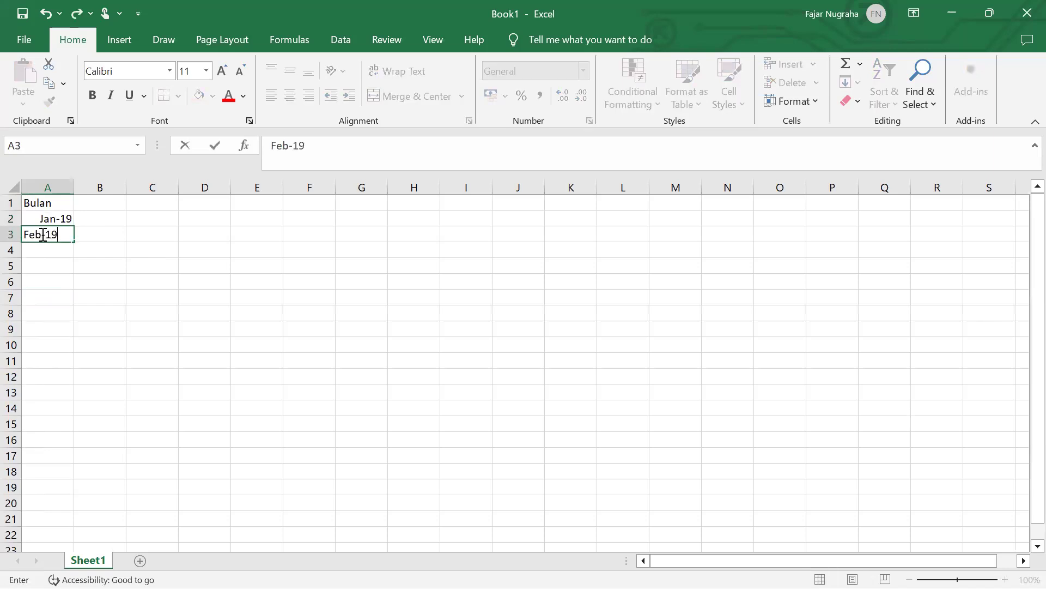
{"action": "key", "text": "Return"}
Enter Des-23 in cell A11 as the final month of the series.
{"action": "left_click", "coordinate": [43, 364]}
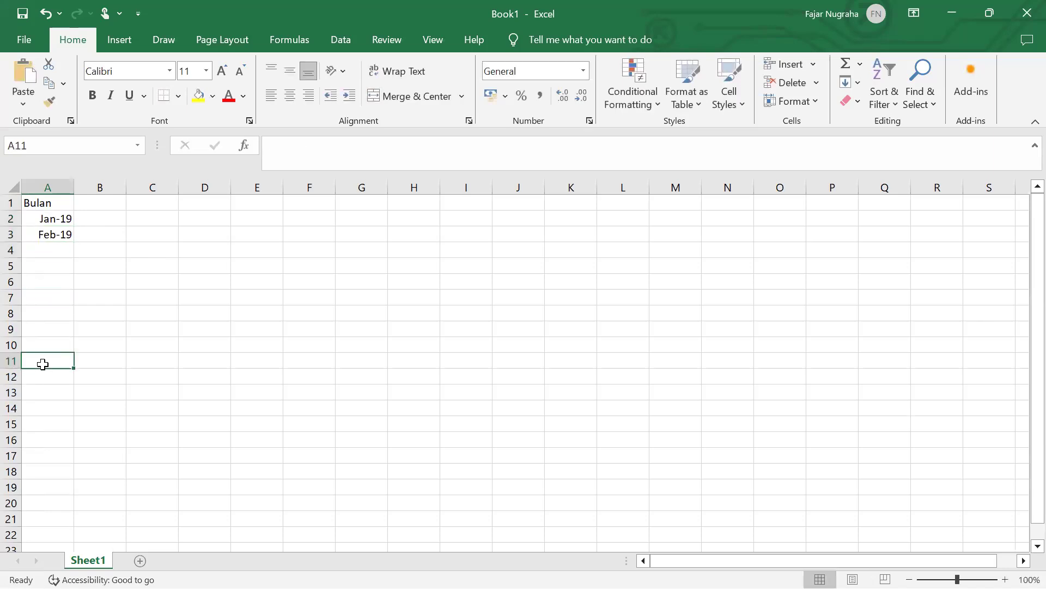
{"action": "type", "text": "Des"}
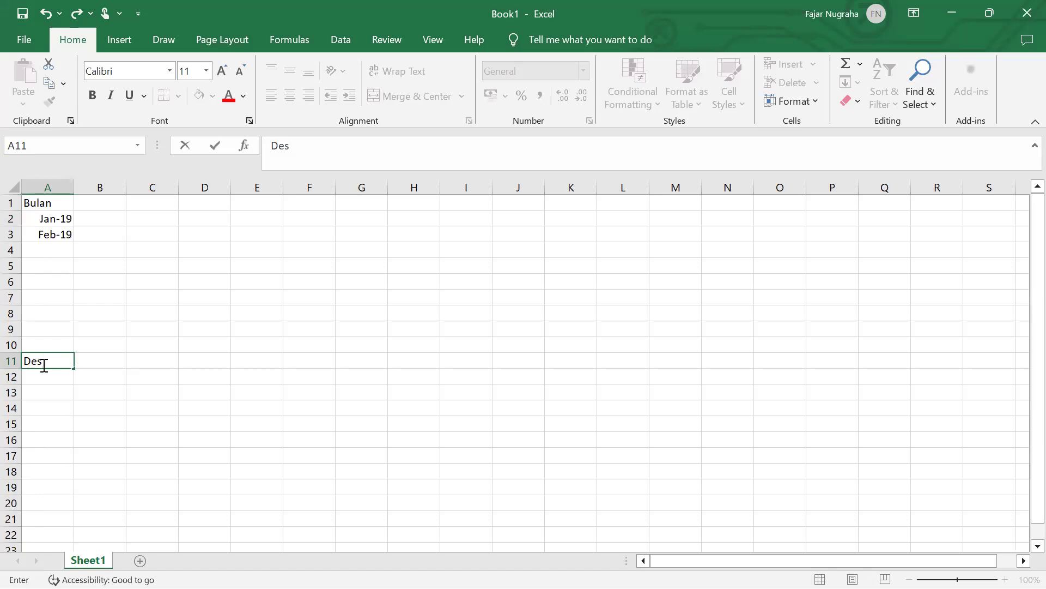
{"action": "left_click", "coordinate": [57, 215]}
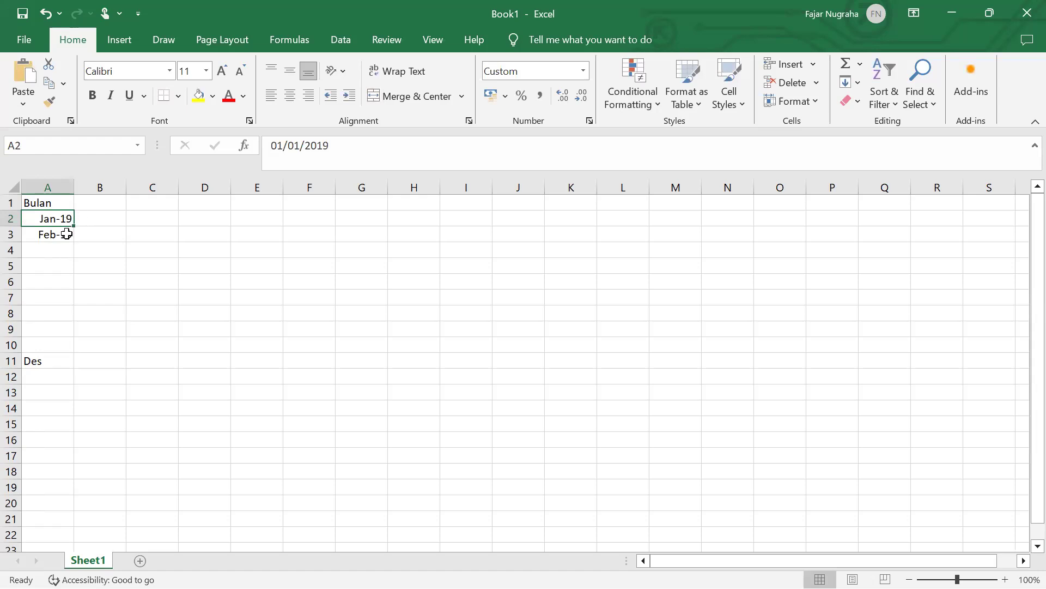
{"action": "left_click", "coordinate": [49, 364]}
{"action": "double_click", "coordinate": [53, 361]}
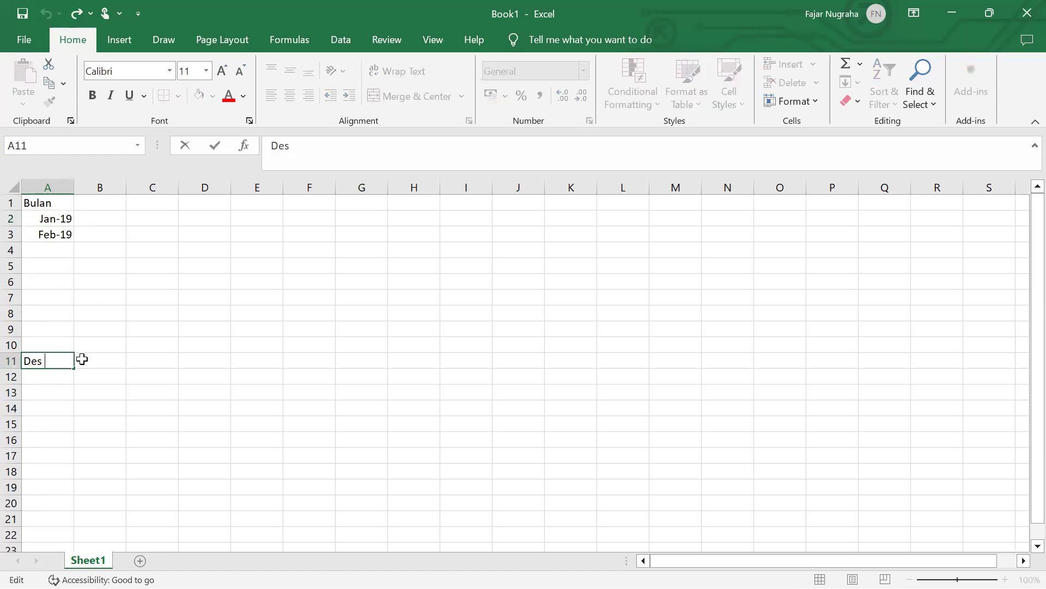
{"action": "type", "text": "-24"}
{"action": "key", "text": "BackSpace"}
{"action": "type", "text": "3"}
{"action": "key", "text": "Return"}
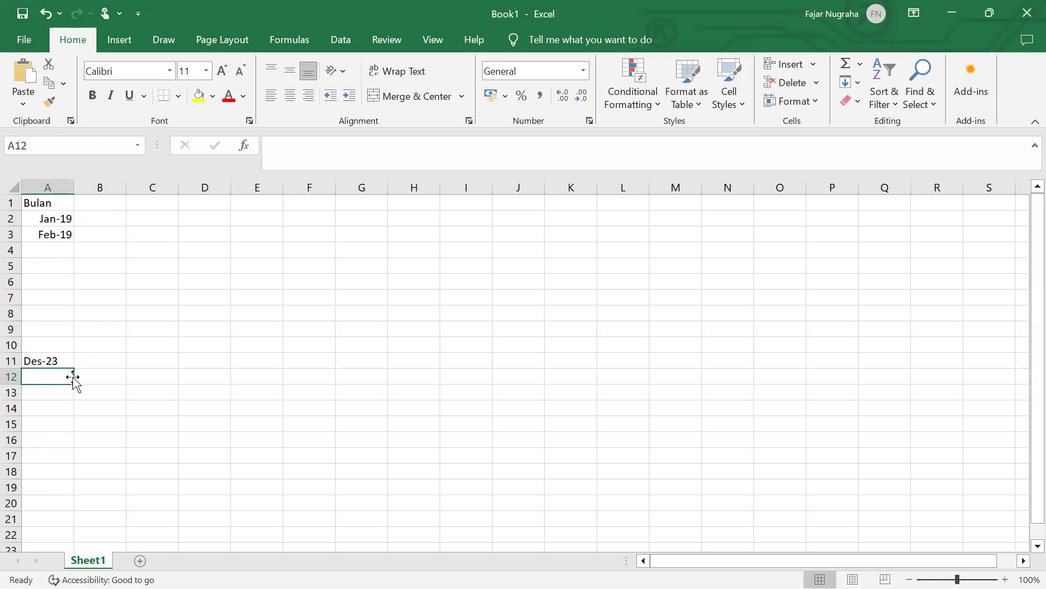
Replace the header in cell A1 with "Kab".
{"action": "left_click", "coordinate": [103, 200]}
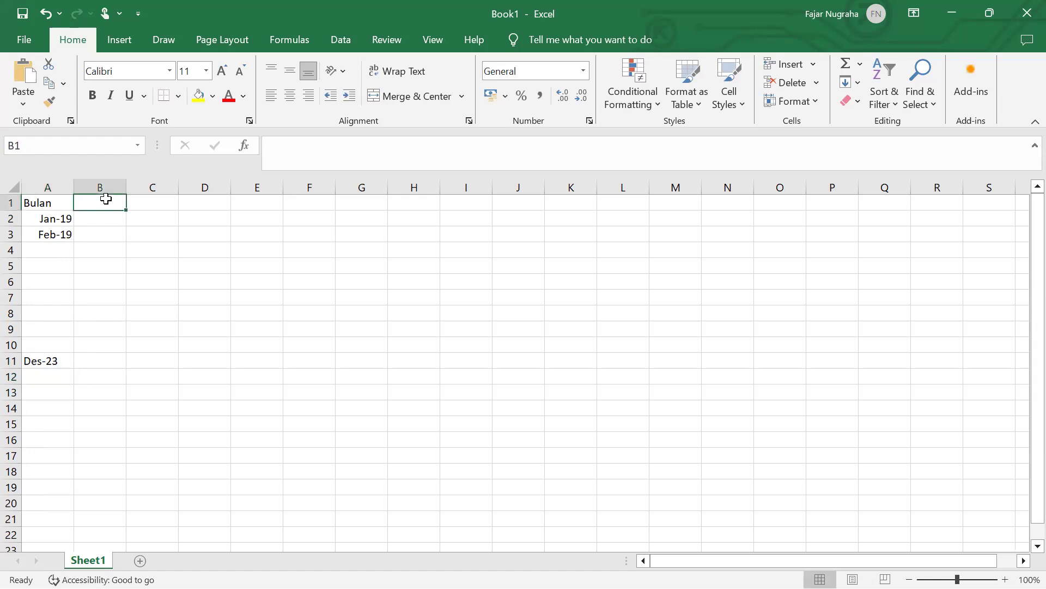
{"action": "left_click", "coordinate": [165, 201]}
{"action": "left_click", "coordinate": [45, 201]}
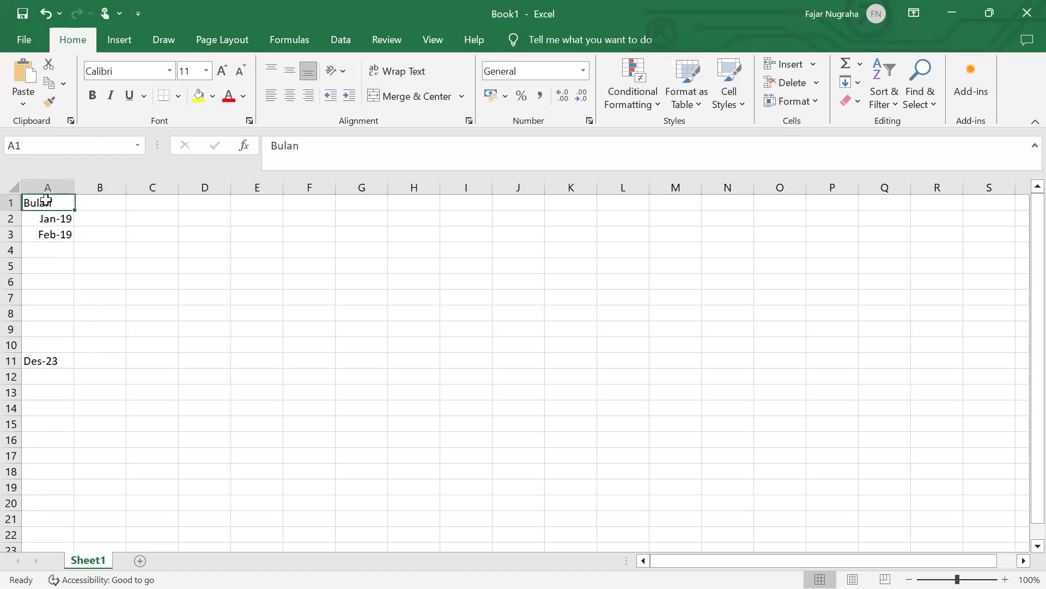
{"action": "type", "text": "Kab"}
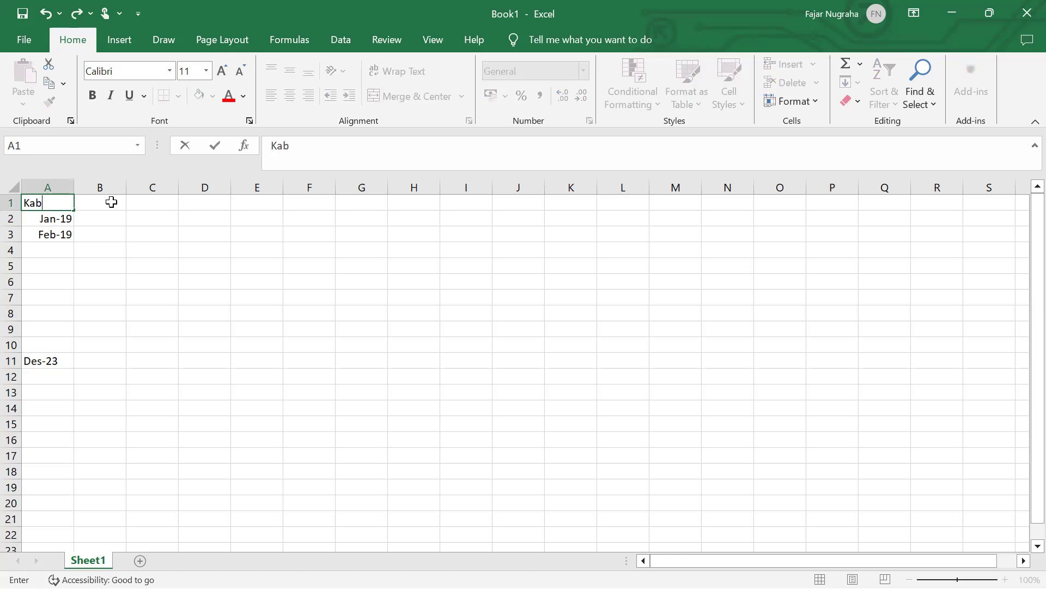
{"action": "key", "text": "Return"}
Fill cells A2 to A5 with the district labels A, B, C and D, overwriting the months.
{"action": "type", "text": "A"}
{"action": "key", "text": "Up"}
{"action": "key", "text": "Down"}
{"action": "key", "text": "Down"}
{"action": "type", "text": "B"}
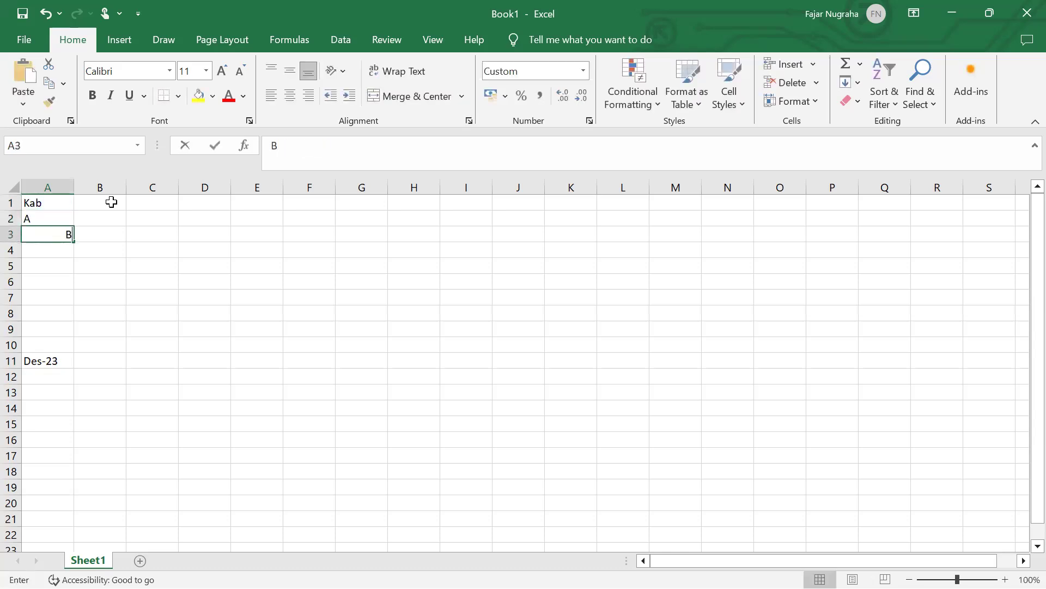
{"action": "key", "text": "Return"}
{"action": "type", "text": "C"}
{"action": "key", "text": "Return"}
{"action": "type", "text": "D"}
{"action": "key", "text": "Return"}
Replace the entry in cell A11 with the last district label, Z.
{"action": "key", "text": "Down"}
{"action": "key", "text": "Down"}
{"action": "key", "text": "Down"}
{"action": "key", "text": "Down"}
{"action": "key", "text": "Down"}
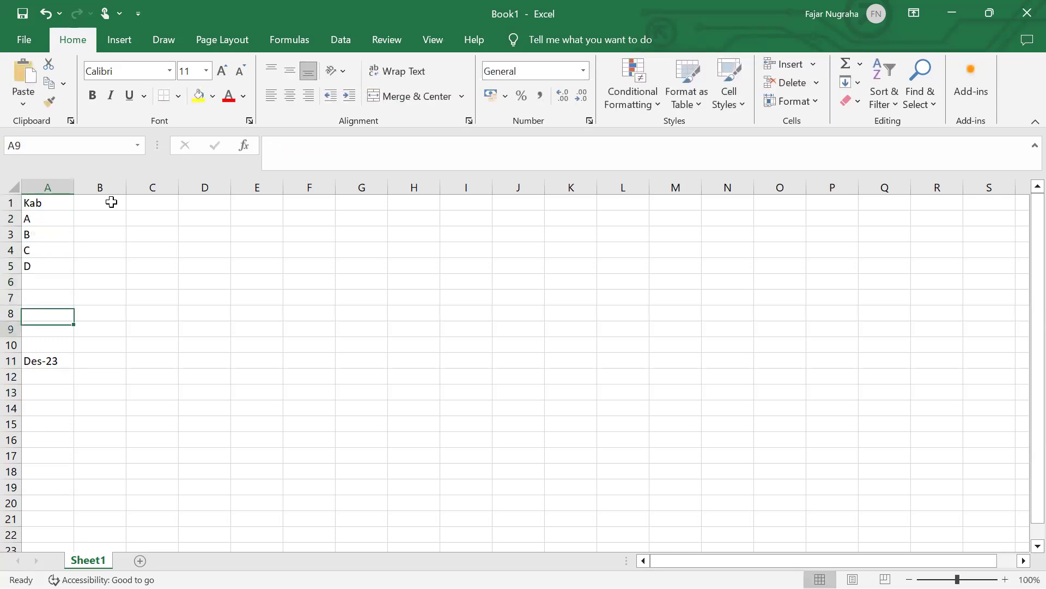
{"action": "type", "text": "Z"}
{"action": "key", "text": "Up"}
Enter "V Dep" as the dependent variable's header in cell B1.
{"action": "key", "text": "Up"}
{"action": "key", "text": "Up"}
{"action": "key", "text": "Up"}
{"action": "key", "text": "Right"}
{"action": "key", "text": "Up"}
{"action": "key", "text": "Up"}
{"action": "key", "text": "Up"}
{"action": "key", "text": "Up"}
{"action": "key", "text": "Up"}
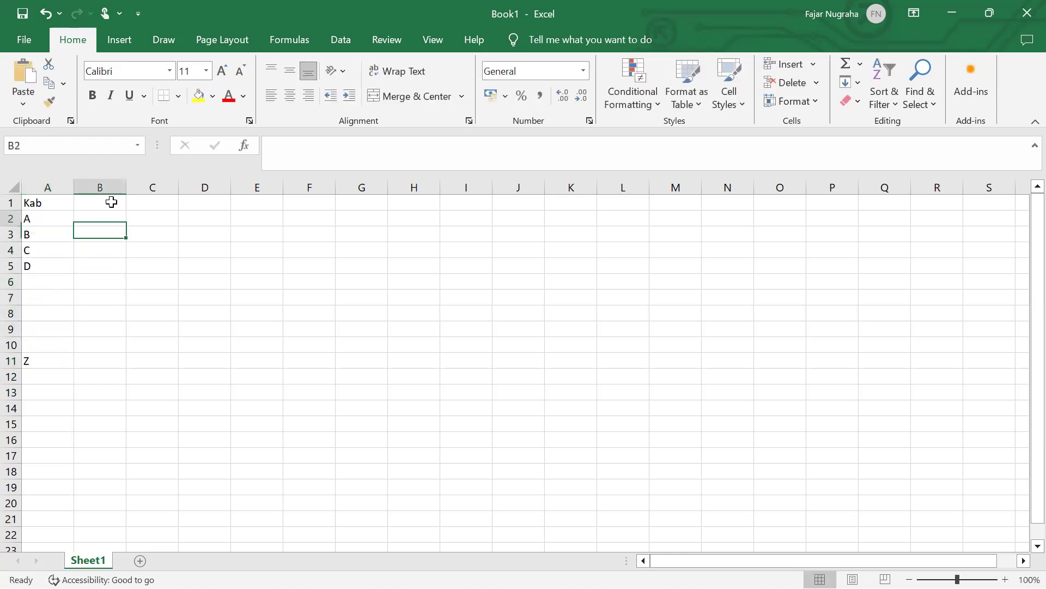
{"action": "scroll", "coordinate": [210, 250], "scroll_direction": "up", "scroll_amount": 2}
{"action": "scroll", "coordinate": [210, 250], "scroll_direction": "up", "scroll_amount": 3}
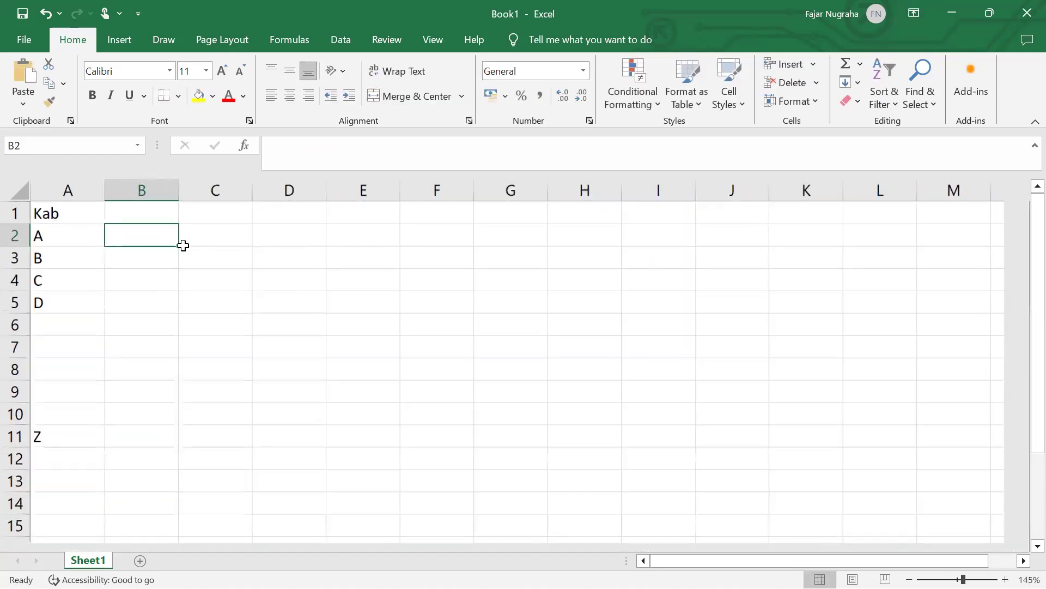
{"action": "left_click", "coordinate": [151, 223]}
{"action": "type", "text": "V"}
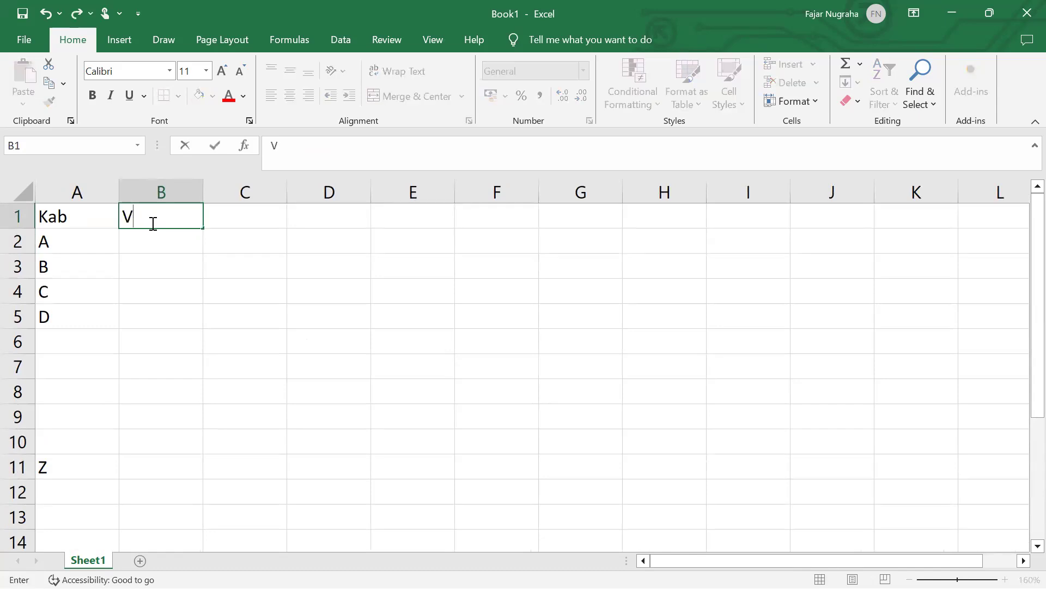
{"action": "key", "text": "BackSpace"}
{"action": "type", "text": "V Dep"}
{"action": "key", "text": "Tab"}
Enter "V Ind 1" as the first independent variable's header in cell C1.
{"action": "type", "text": "V"}
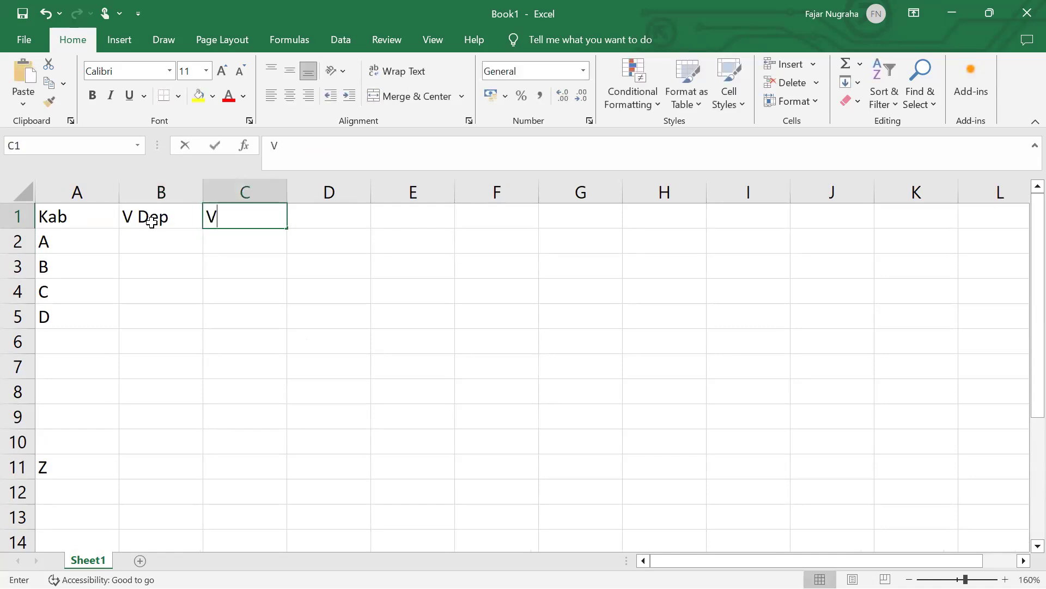
{"action": "type", "text": " a"}
{"action": "key", "text": "BackSpace"}
{"action": "type", "text": "Ind 1"}
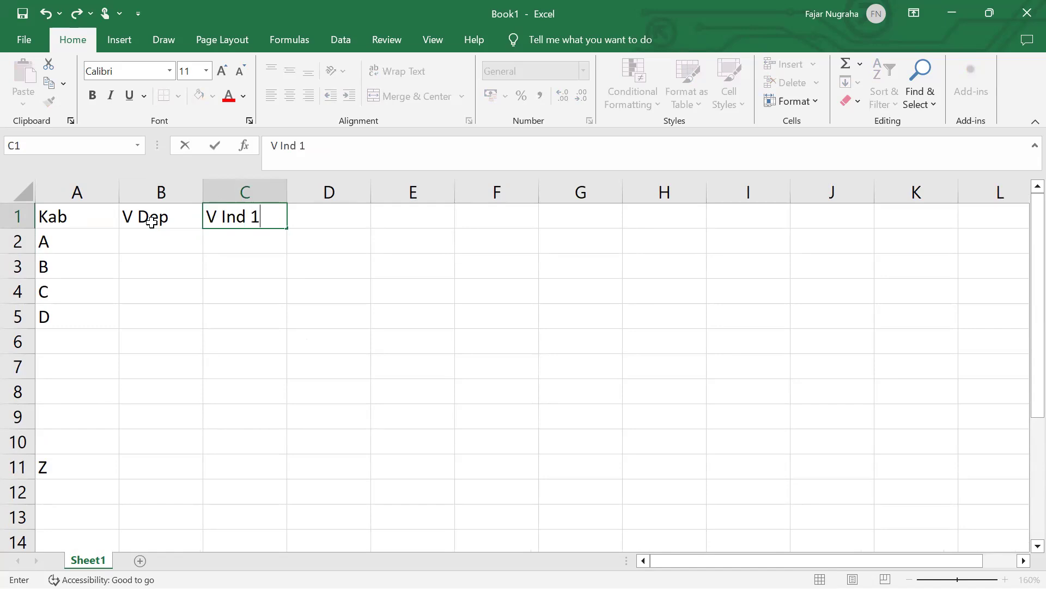
{"action": "key", "text": "Tab"}
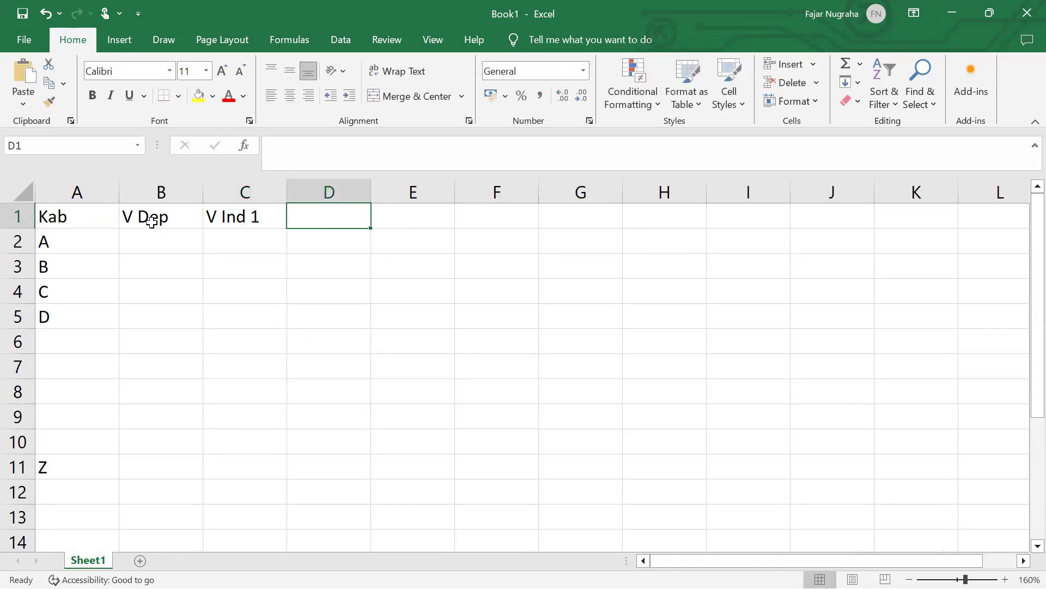
Add the second independent variable's header "V Ind 2" in cell D1.
{"action": "type", "text": "Va"}
{"action": "key", "text": "BackSpace"}
{"action": "type", "text": "Ind 2"}
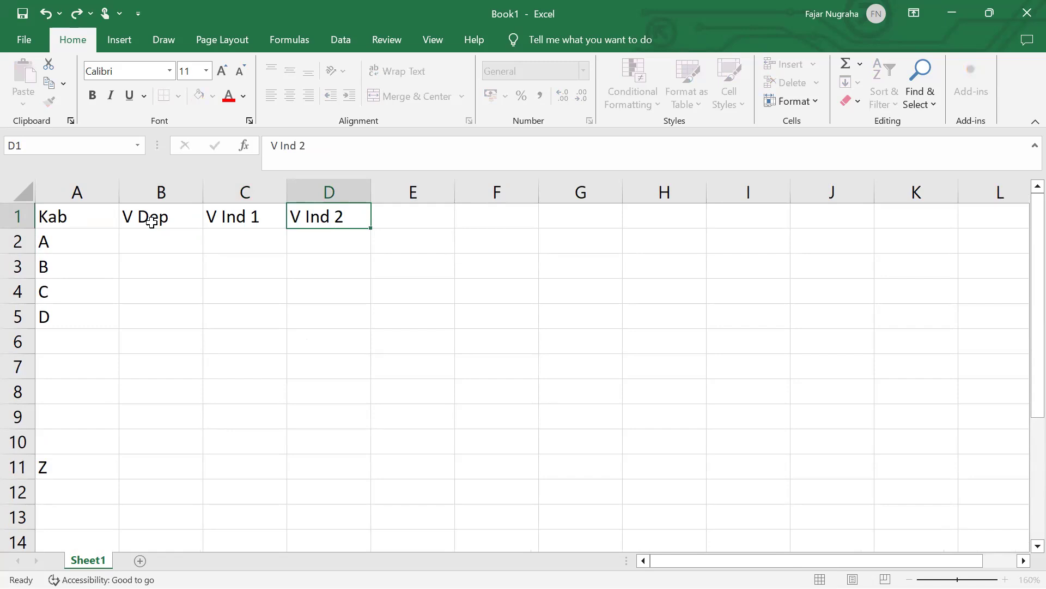
{"action": "key", "text": "Tab"}
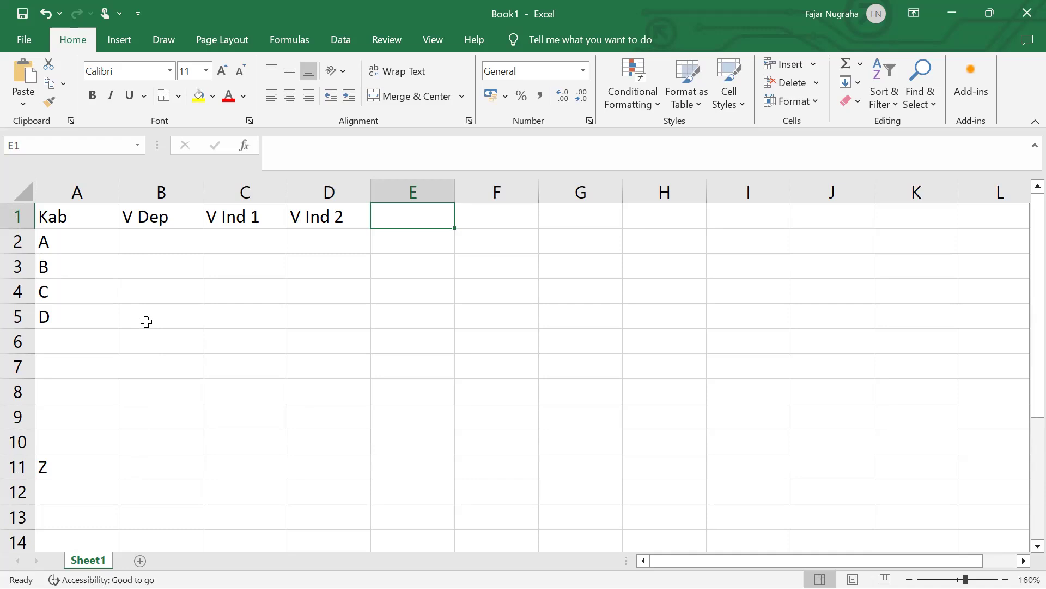
Copy the entire contents of Sheet1 into a new worksheet.
{"action": "left_click", "coordinate": [22, 194]}
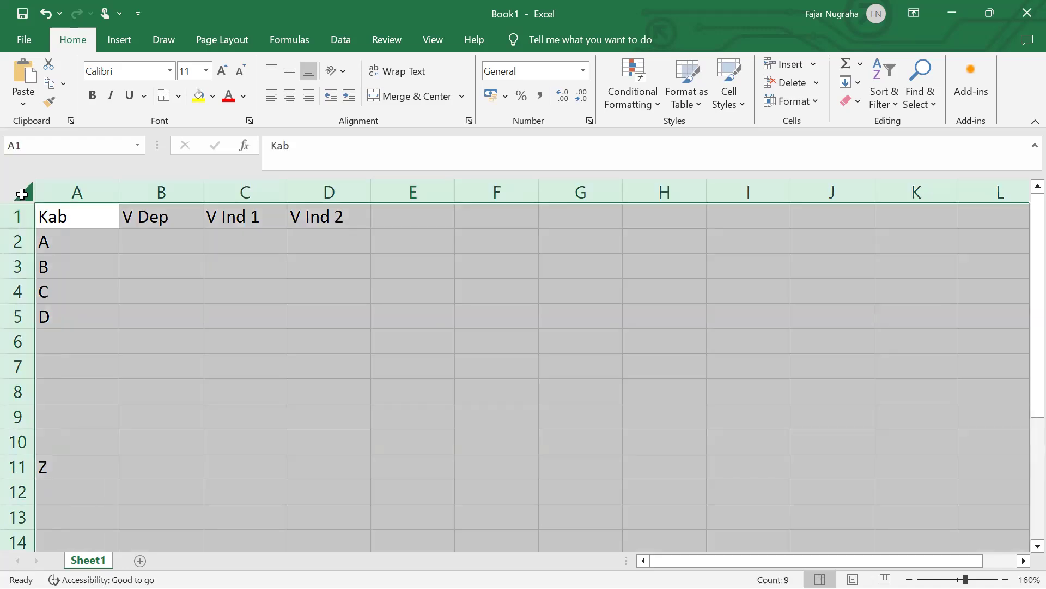
{"action": "key", "text": "ctrl+c"}
{"action": "left_click", "coordinate": [87, 289]}
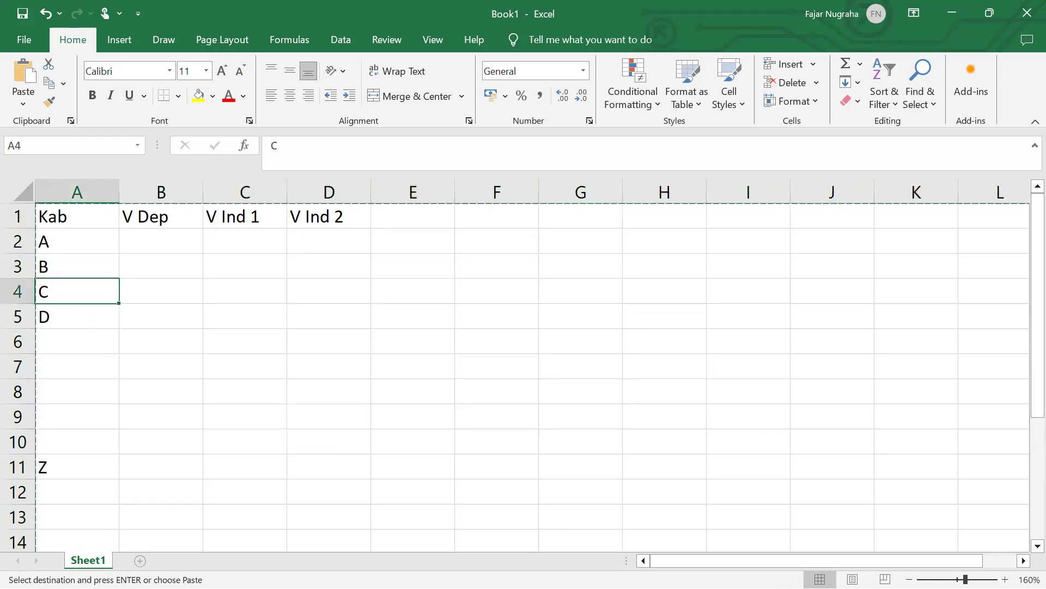
{"action": "key", "text": "shift+F11"}
{"action": "key", "text": "ctrl+a"}
{"action": "key", "text": "ctrl+v"}
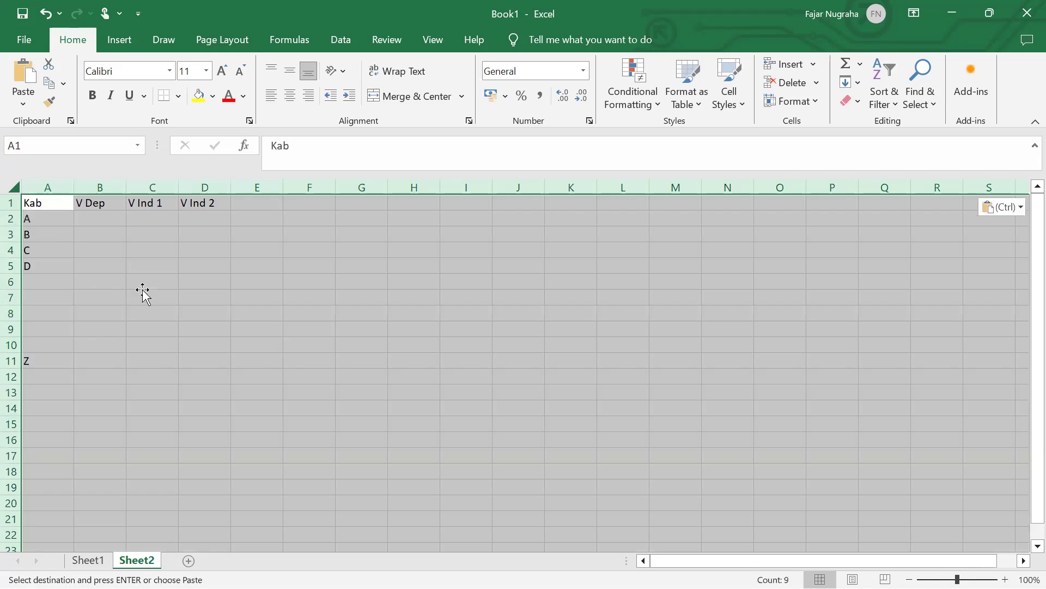
{"action": "left_click", "coordinate": [143, 293]}
{"action": "left_click", "coordinate": [99, 204]}
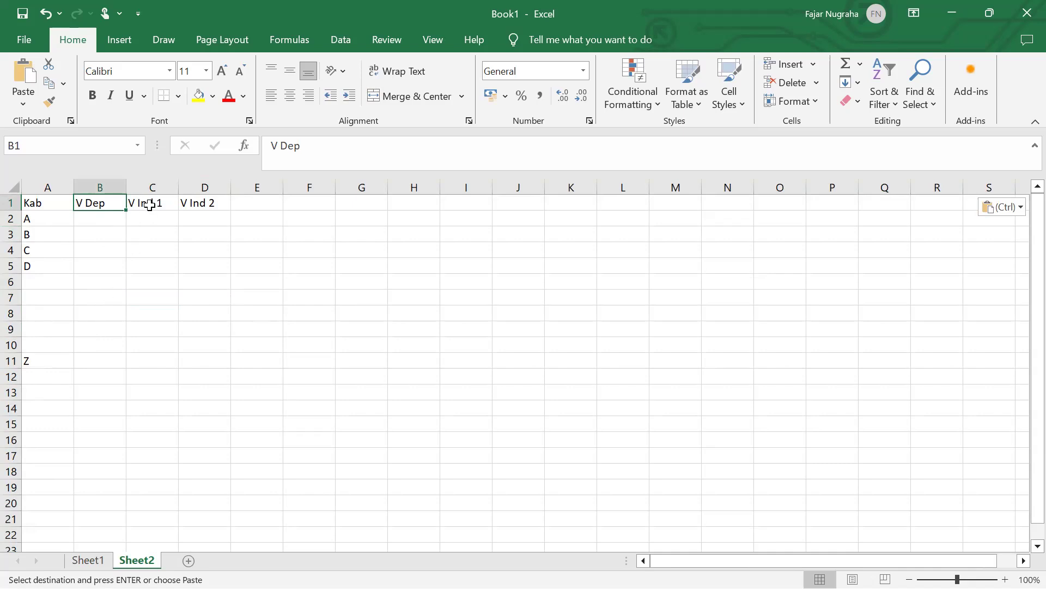
{"action": "left_click", "coordinate": [92, 218]}
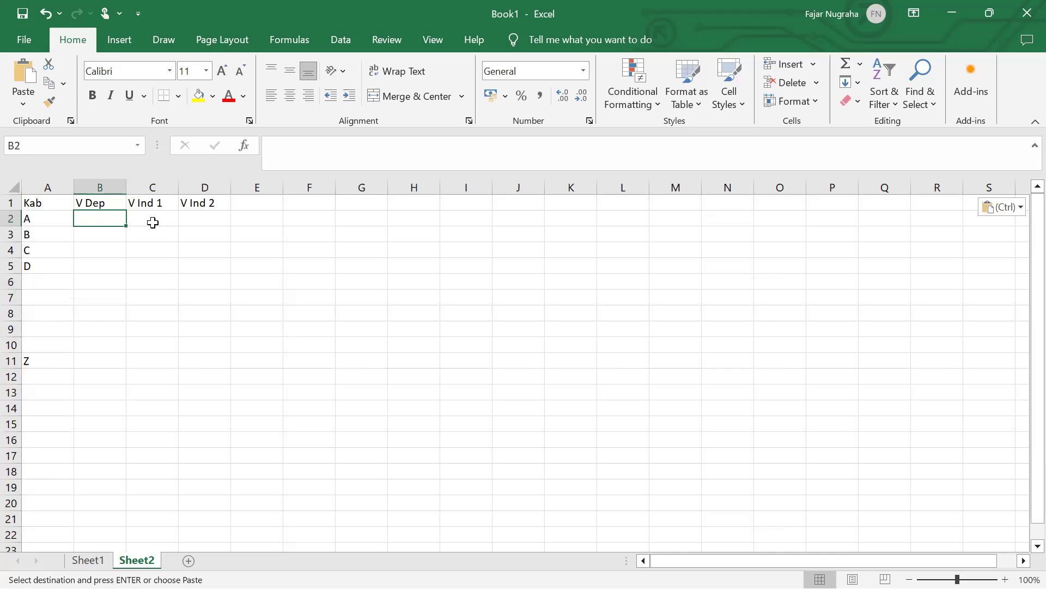
{"action": "left_click", "coordinate": [137, 218]}
{"action": "left_click", "coordinate": [101, 218]}
{"action": "scroll", "coordinate": [148, 203], "scroll_direction": "up", "scroll_amount": 3, "text": "ctrl"}
{"action": "left_click", "coordinate": [223, 193]}
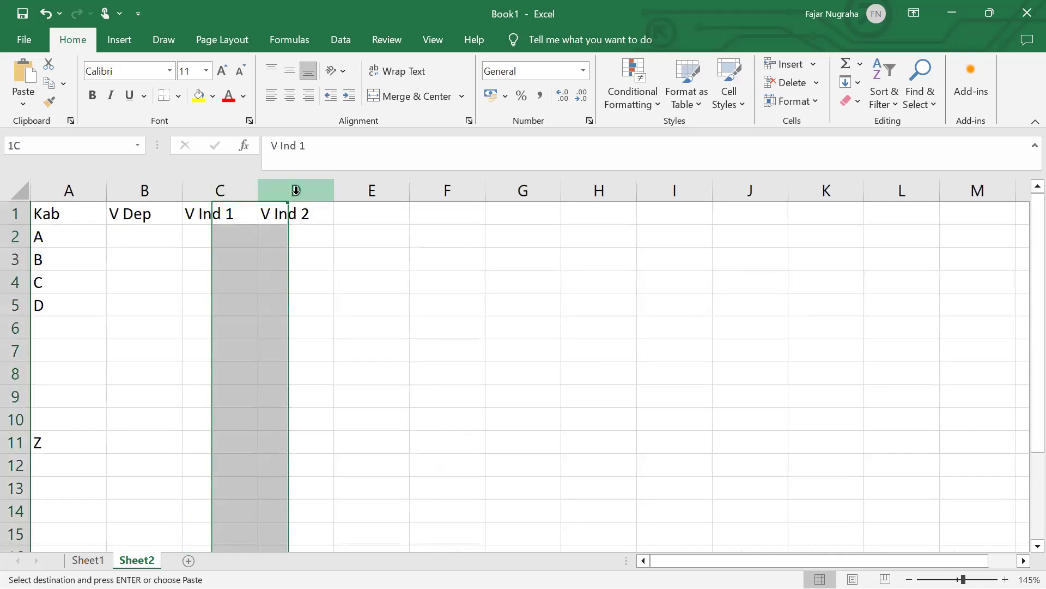
{"action": "left_click", "coordinate": [294, 191]}
{"action": "left_click", "coordinate": [99, 329]}
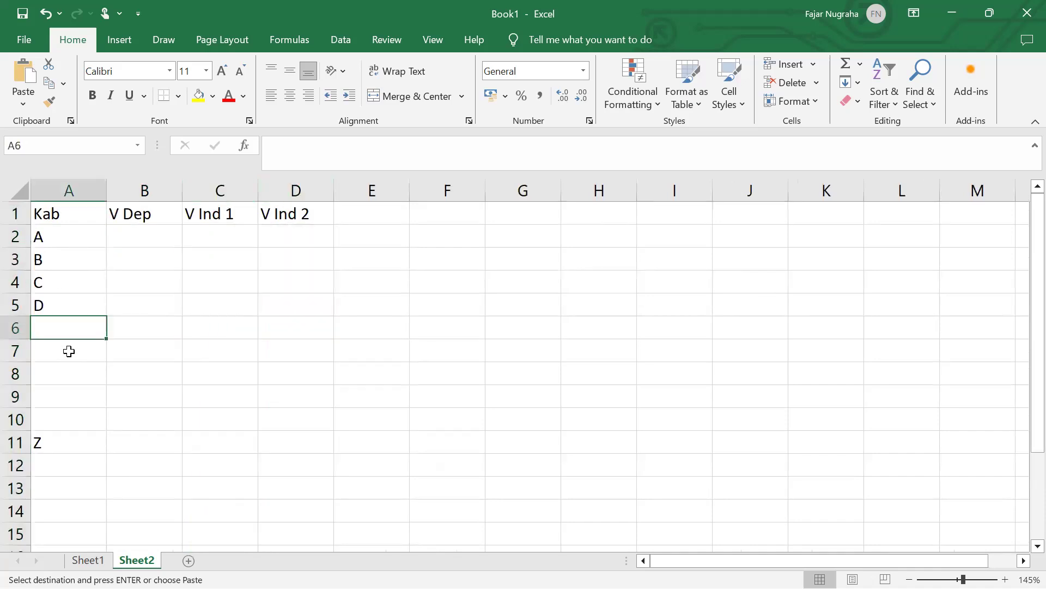
Highlight the V Dep and V Ind 1 columns with a yellow fill.
{"action": "left_click", "coordinate": [77, 190]}
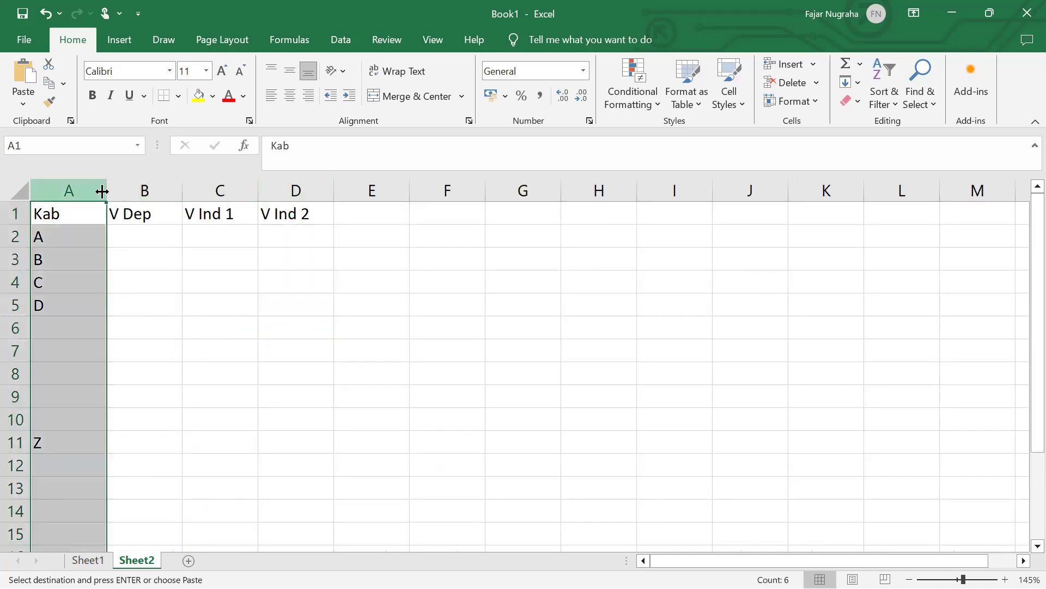
{"action": "left_click_drag", "start_coordinate": [141, 191], "coordinate": [207, 191]}
{"action": "left_click", "coordinate": [199, 96]}
{"action": "left_click", "coordinate": [145, 188]}
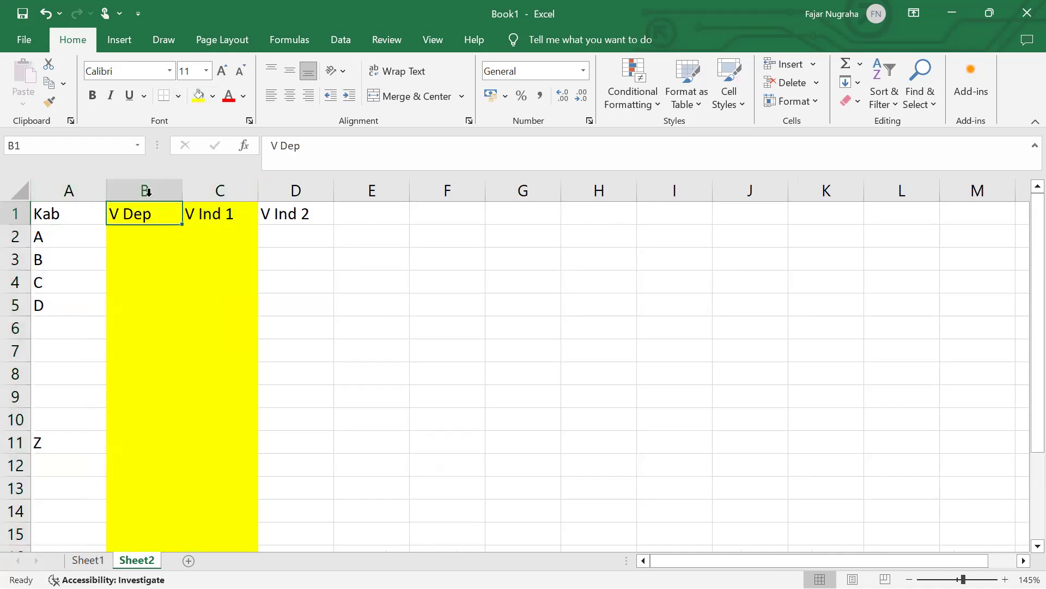
{"action": "left_click", "coordinate": [295, 185], "text": "ctrl"}
{"action": "left_click", "coordinate": [369, 213]}
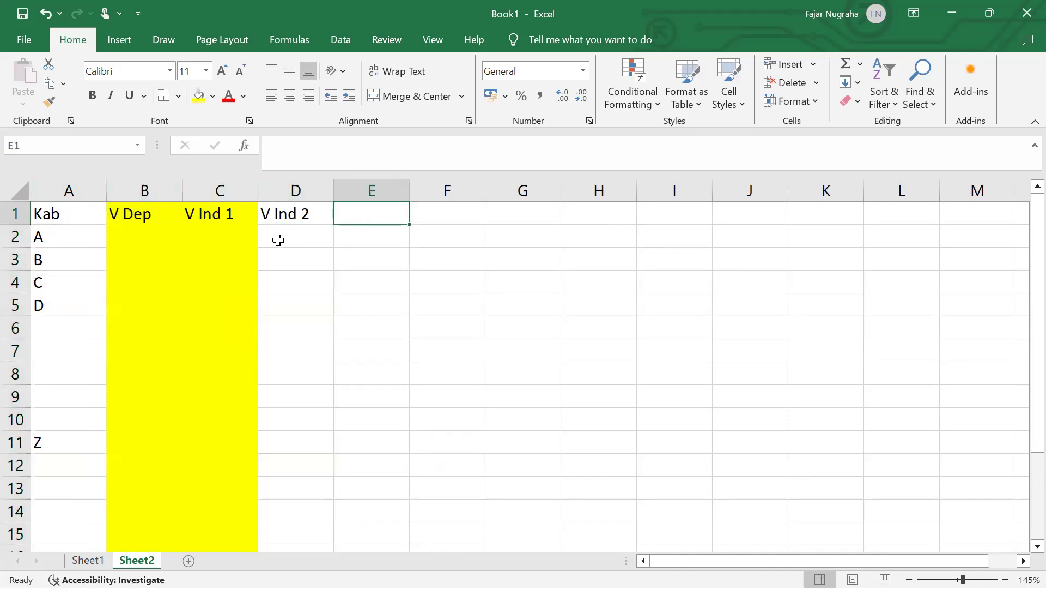
Remove the fill color from columns B and C.
{"action": "left_click_drag", "start_coordinate": [147, 191], "coordinate": [218, 191]}
{"action": "left_click", "coordinate": [213, 98]}
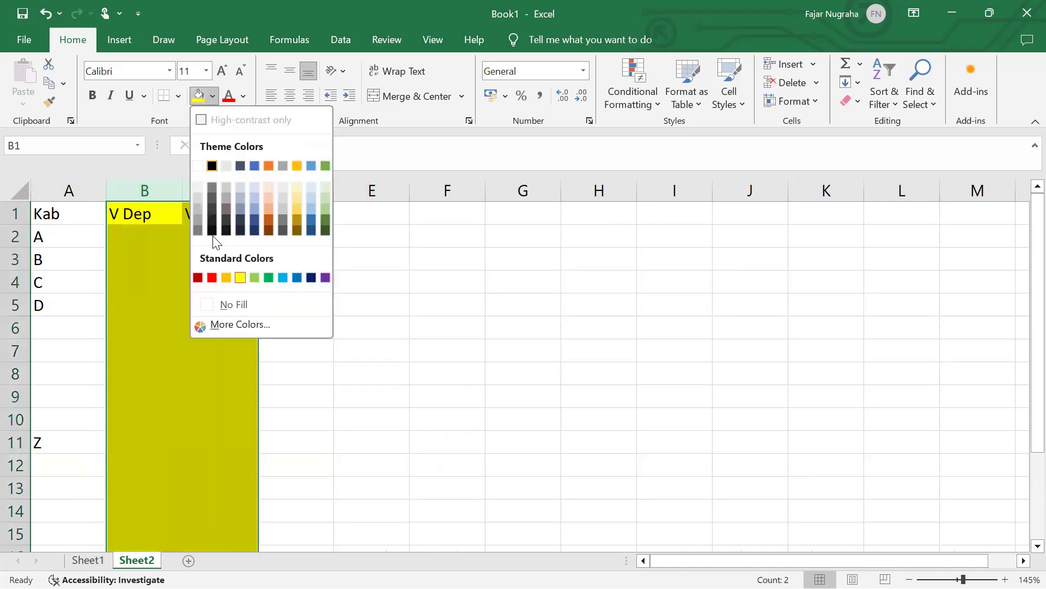
{"action": "left_click", "coordinate": [222, 306]}
{"action": "left_click", "coordinate": [129, 311]}
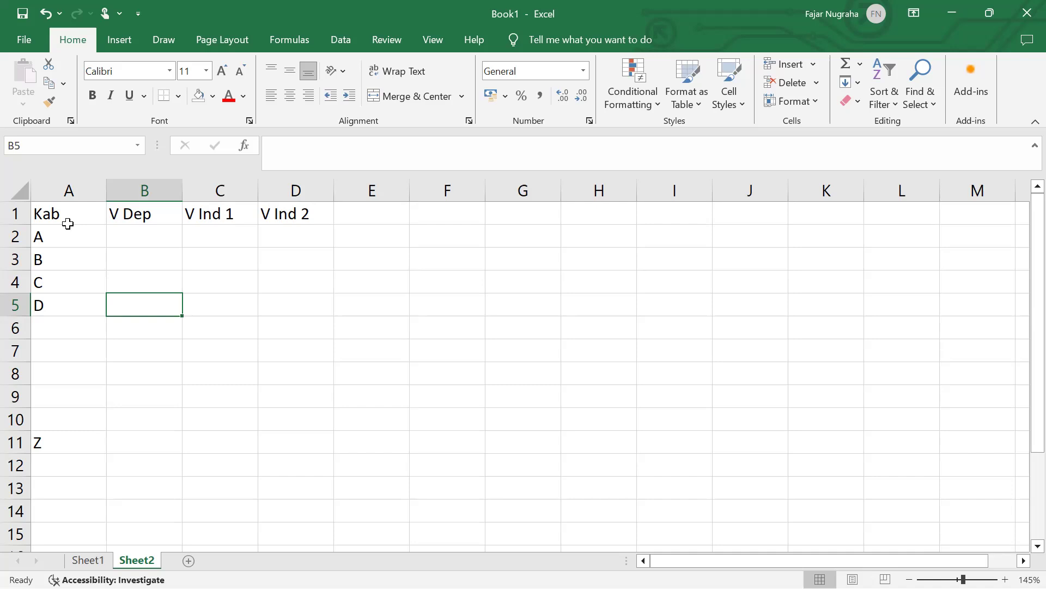
Extend the independent variable headers across row 1 as a series up to V Ind 10 in cell L1.
{"action": "left_click", "coordinate": [365, 218]}
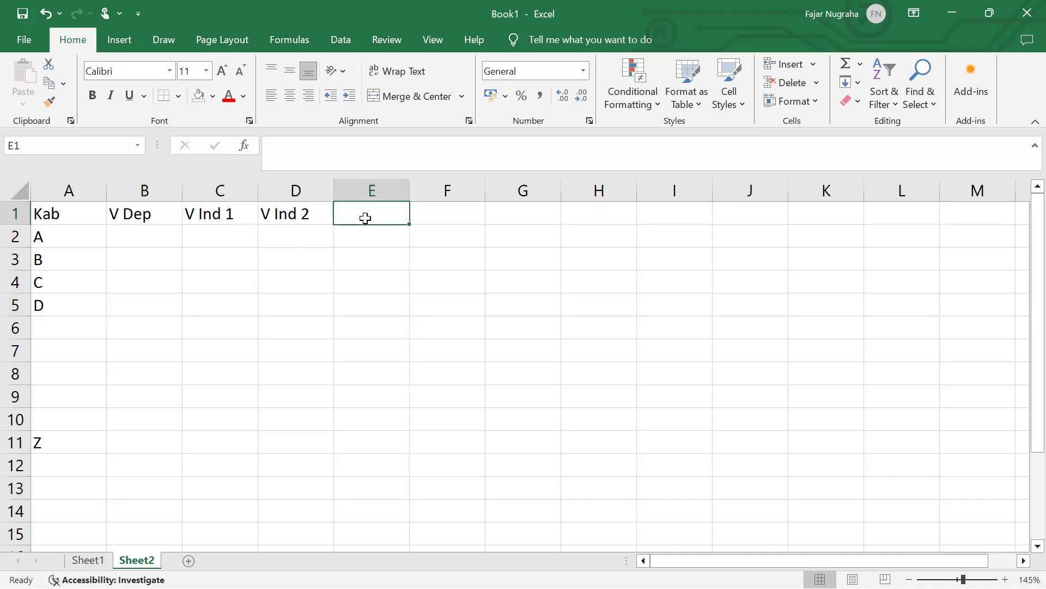
{"action": "left_click_drag", "start_coordinate": [221, 213], "coordinate": [926, 229]}
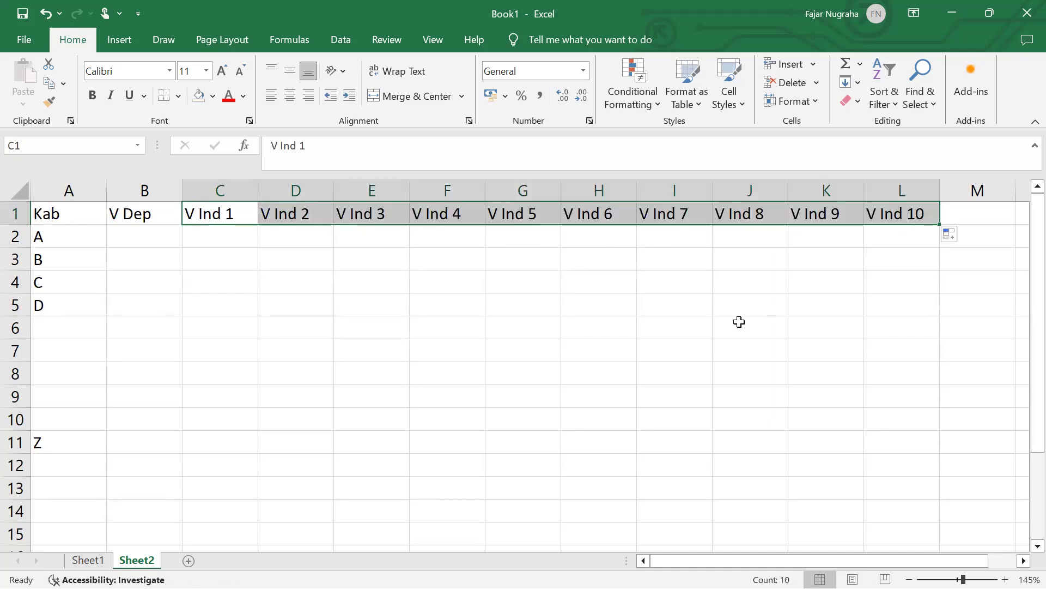
{"action": "left_click", "coordinate": [739, 326]}
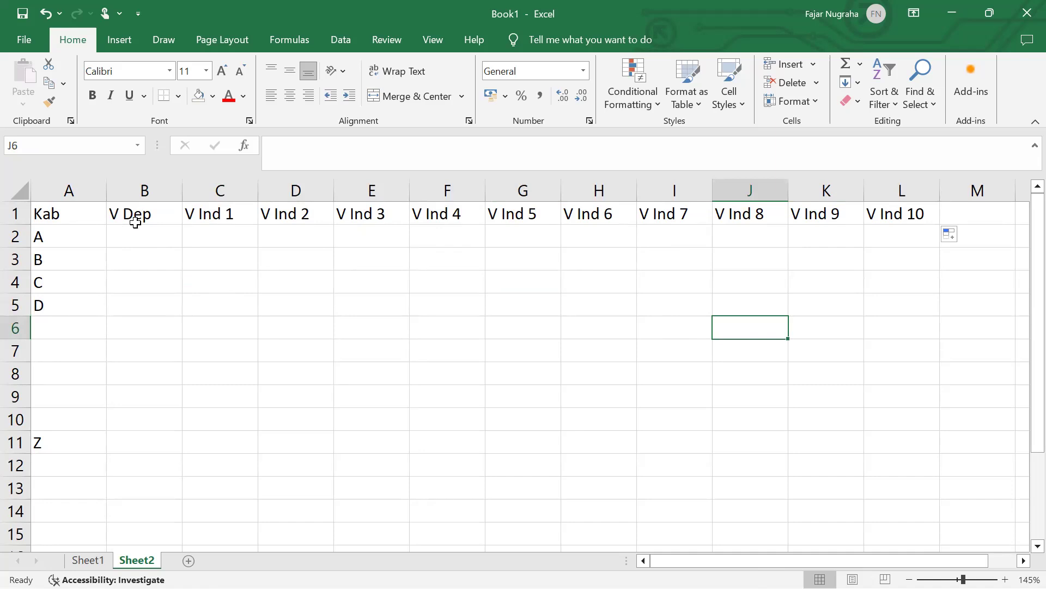
{"action": "left_click", "coordinate": [146, 255]}
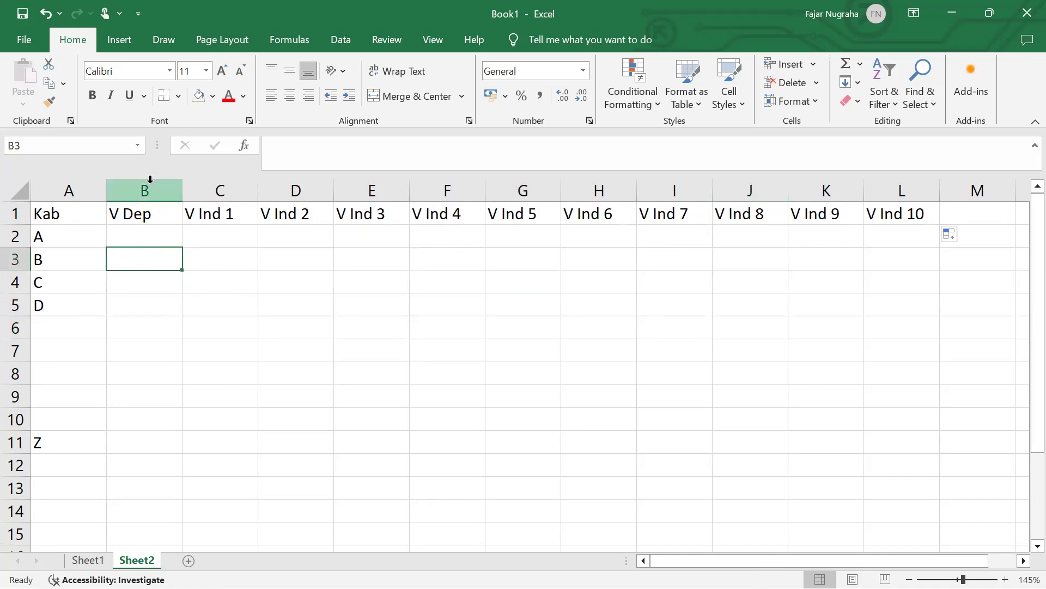
{"action": "left_click_drag", "start_coordinate": [149, 180], "coordinate": [727, 186]}
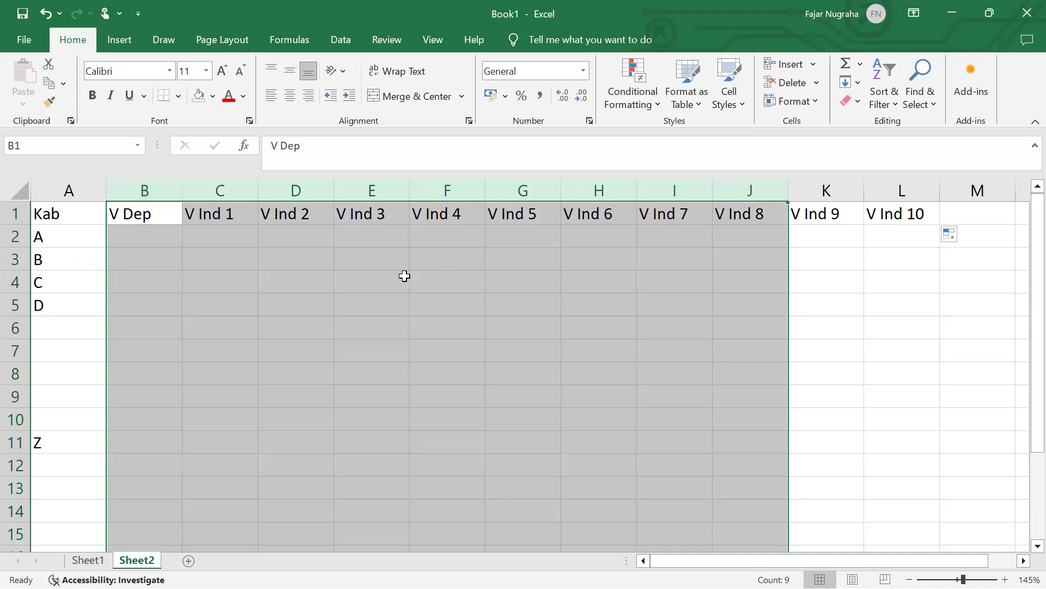
{"action": "left_click", "coordinate": [404, 276]}
{"action": "left_click", "coordinate": [222, 191]}
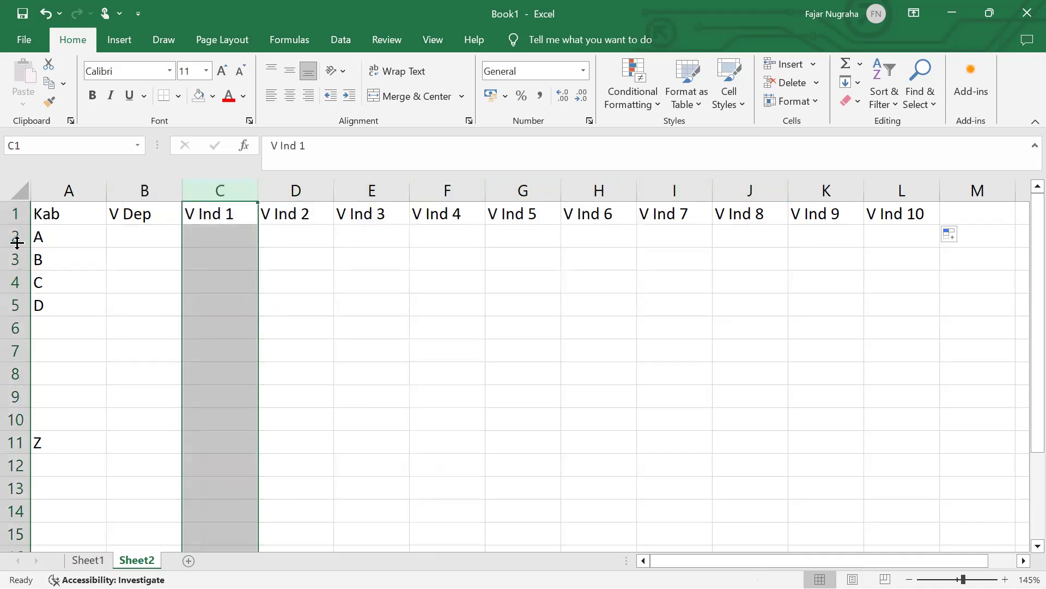
{"action": "left_click", "coordinate": [12, 233]}
{"action": "left_click_drag", "start_coordinate": [12, 234], "coordinate": [12, 418]}
{"action": "left_click", "coordinate": [175, 418]}
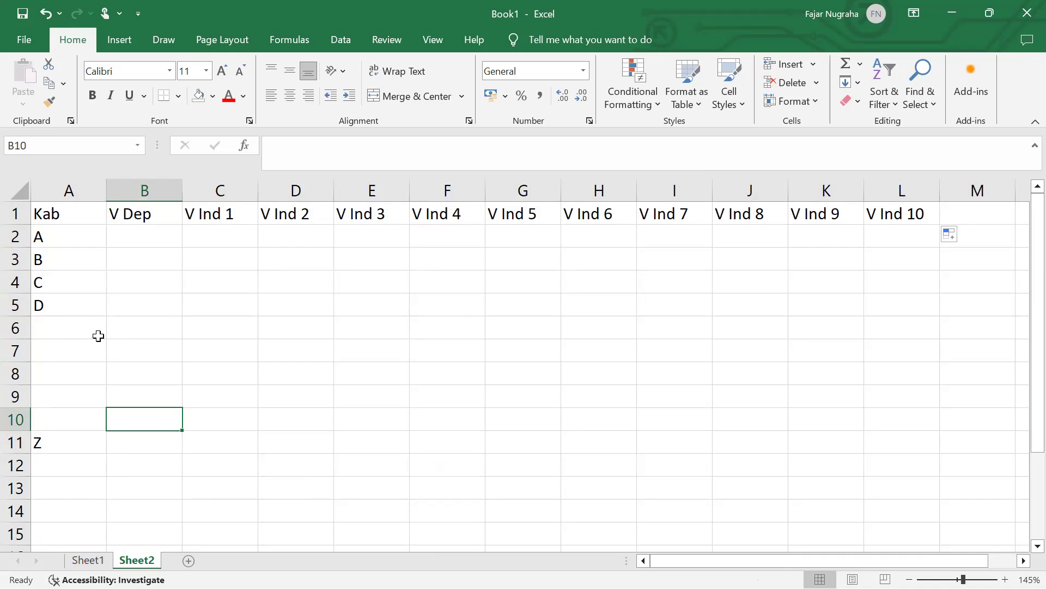
Change the header in cell C1 to "V Ind 1 (Cakupan ASI)" and autofit column C to it.
{"action": "left_click", "coordinate": [231, 228]}
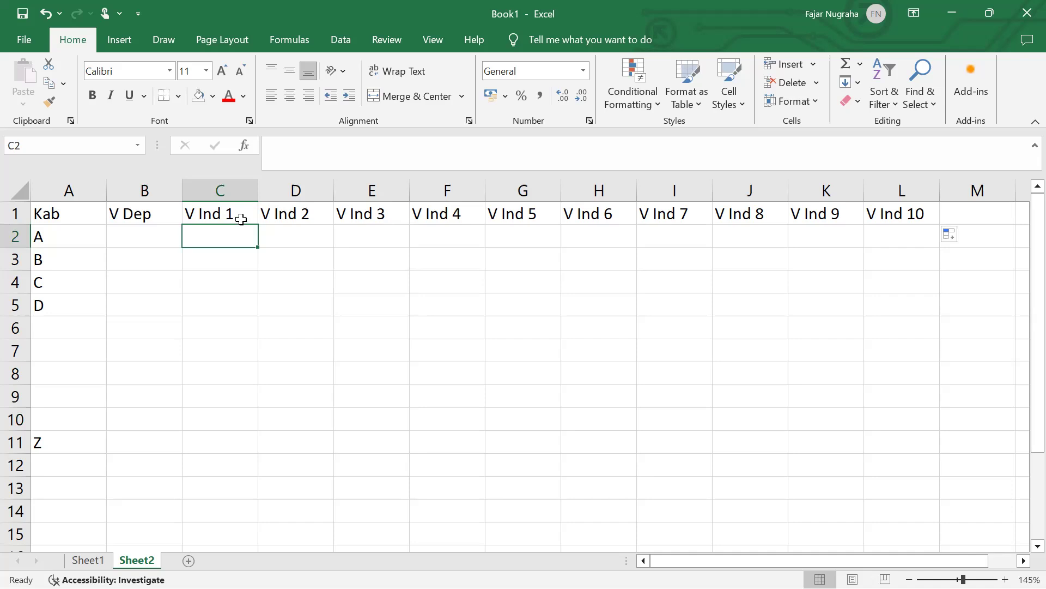
{"action": "left_click", "coordinate": [240, 216]}
{"action": "left_click", "coordinate": [341, 140]}
{"action": "type", "text": "("}
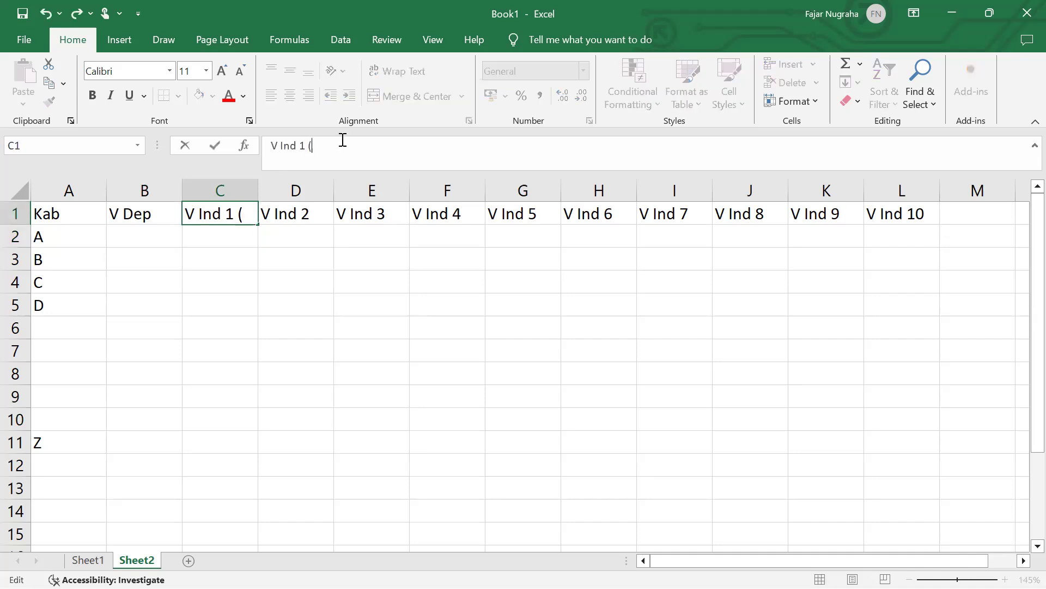
{"action": "type", "text": "Cakupan A"}
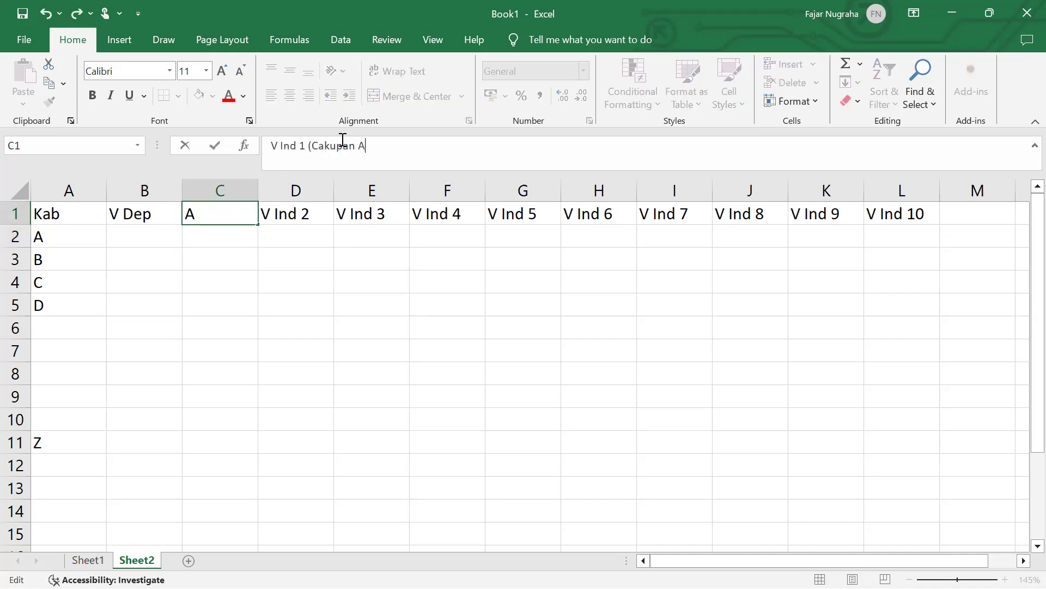
{"action": "type", "text": "SI)"}
{"action": "key", "text": "Return"}
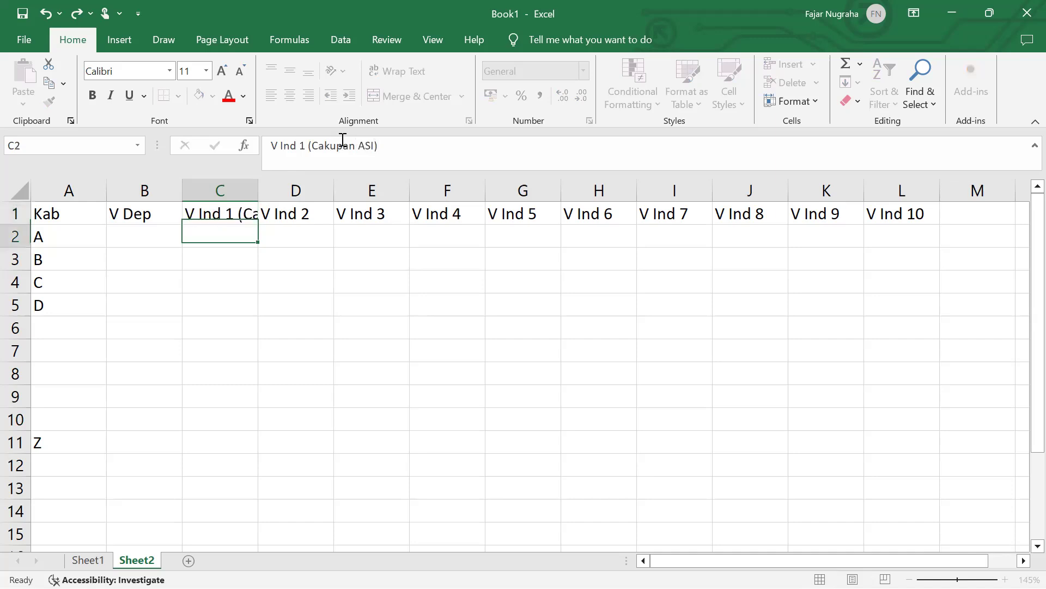
{"action": "double_click", "coordinate": [265, 196]}
{"action": "left_click", "coordinate": [131, 234]}
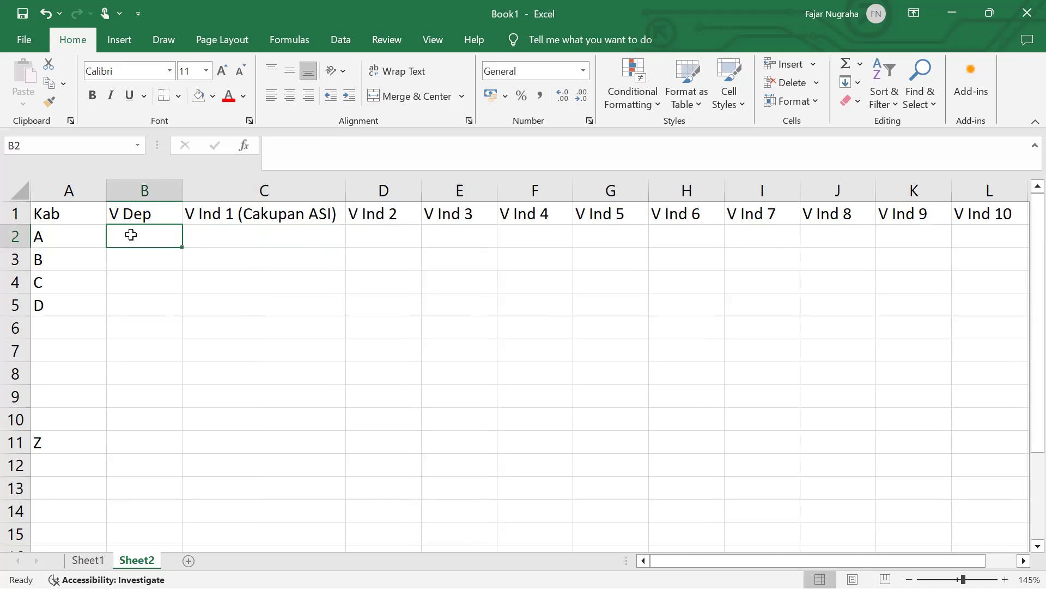
Enter the Cakupan ASI values 50, 40 and 40 for districts A, B and C in cells C2 to C4.
{"action": "left_click", "coordinate": [243, 233]}
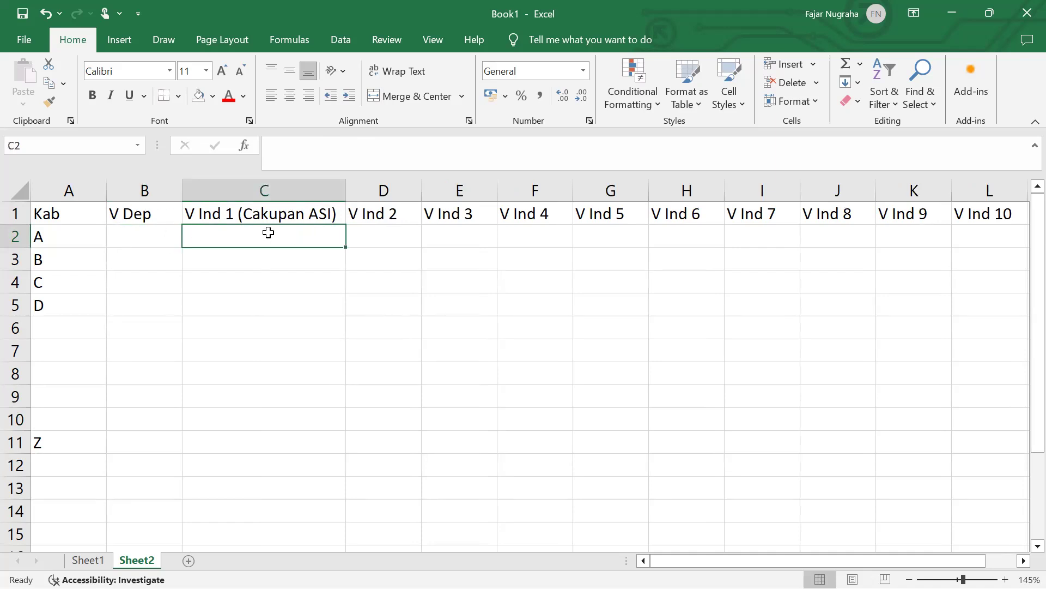
{"action": "type", "text": "%"}
{"action": "key", "text": "BackSpace"}
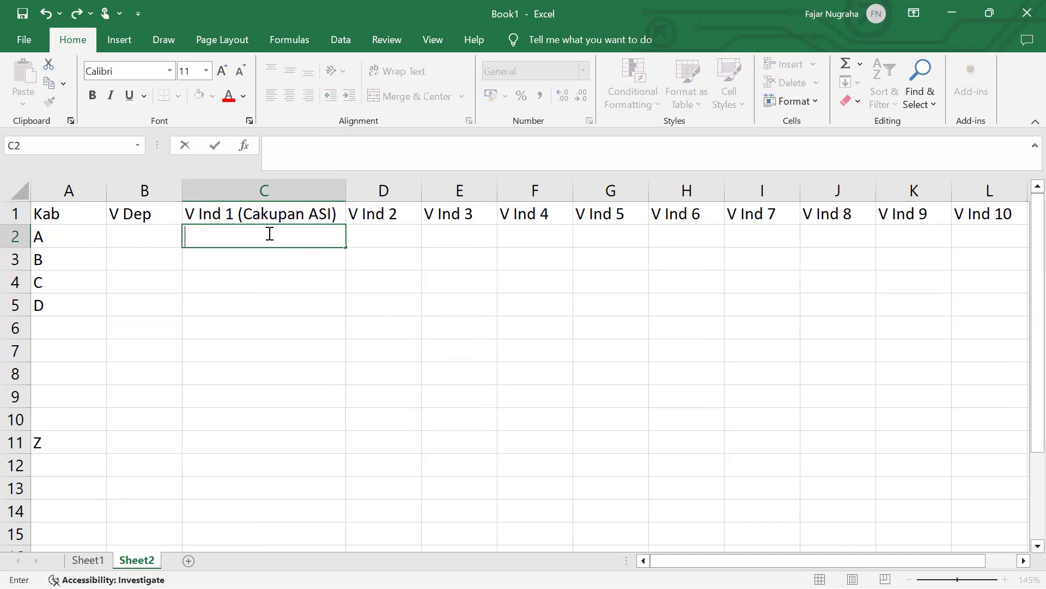
{"action": "type", "text": "50"}
{"action": "key", "text": "Return"}
{"action": "type", "text": "40"}
{"action": "key", "text": "Return"}
{"action": "type", "text": "40"}
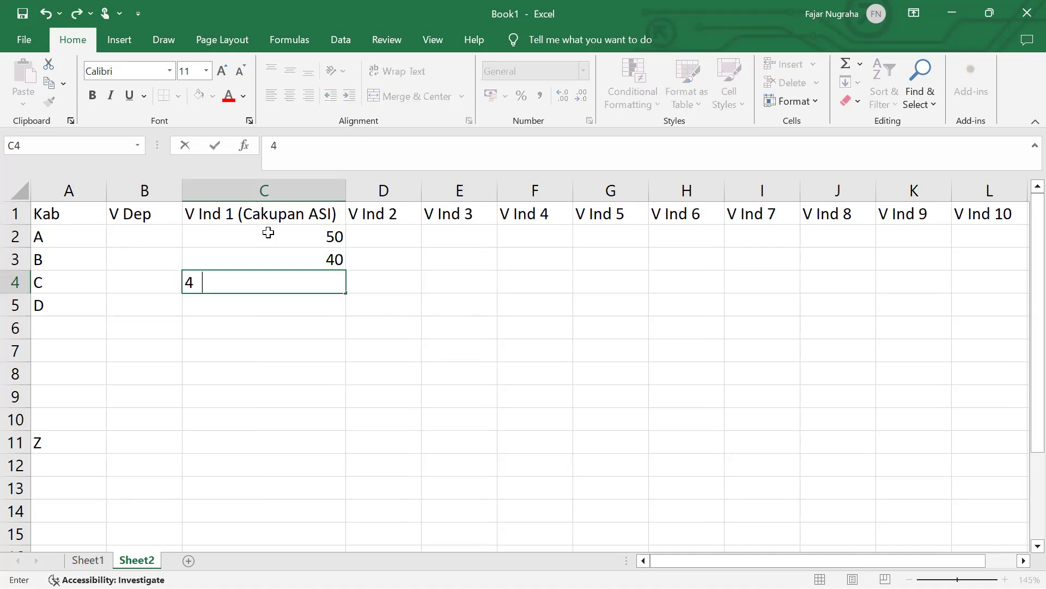
{"action": "key", "text": "Return"}
{"action": "key", "text": "Left"}
{"action": "key", "text": "Down"}
{"action": "key", "text": "Down"}
{"action": "key", "text": "Up"}
{"action": "key", "text": "Up"}
{"action": "key", "text": "Up"}
{"action": "key", "text": "Up"}
{"action": "key", "text": "Up"}
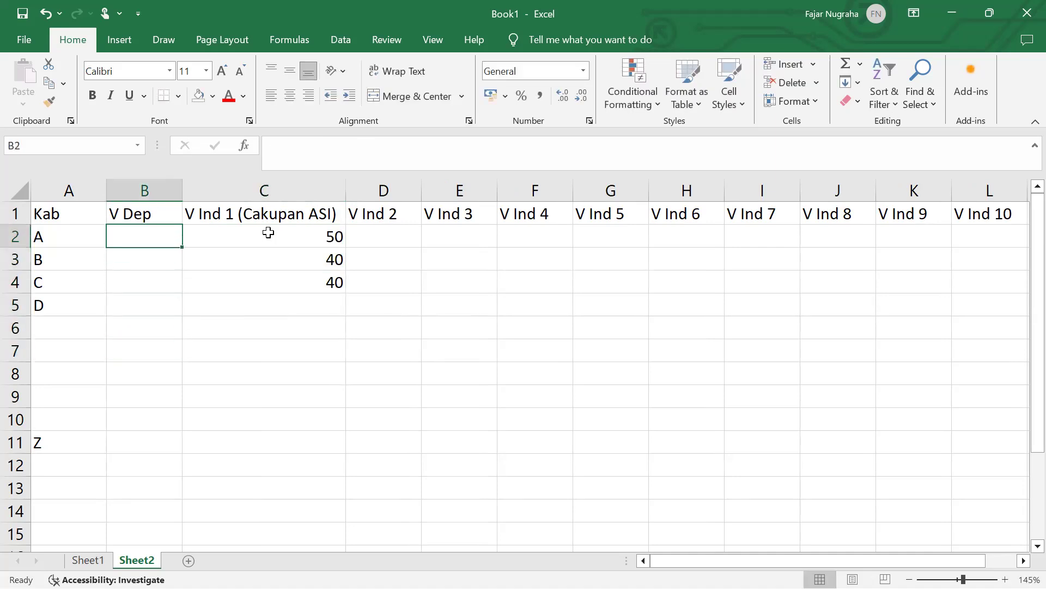
Enter 80 as district D's Cakupan ASI value in cell C5.
{"action": "key", "text": "Down"}
{"action": "key", "text": "Down"}
{"action": "key", "text": "Right"}
{"action": "key", "text": "Right"}
{"action": "key", "text": "Down"}
{"action": "key", "text": "Left"}
{"action": "type", "text": "80"}
{"action": "key", "text": "Right"}
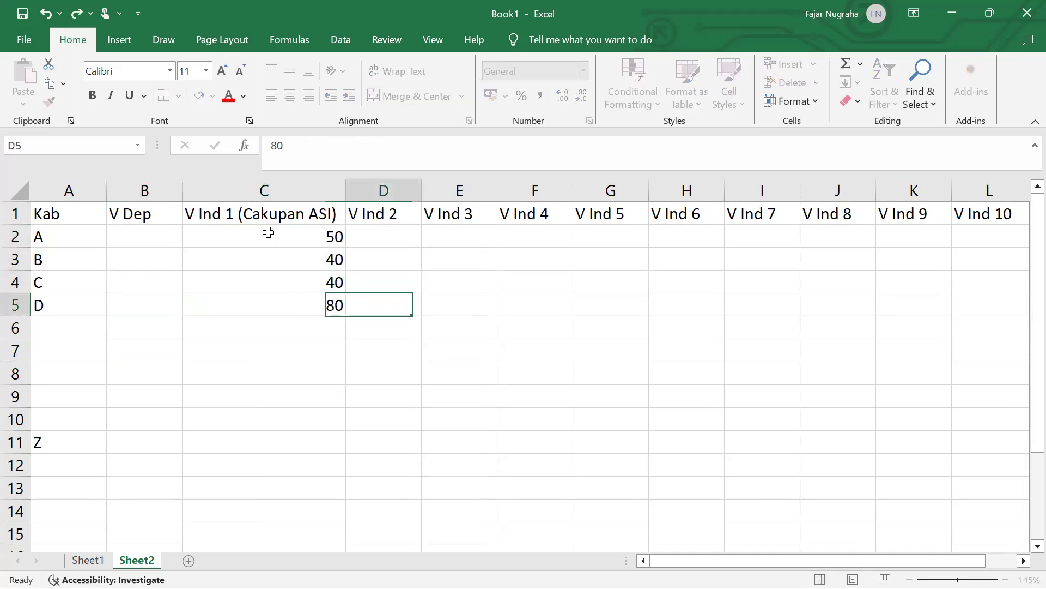
{"action": "key", "text": "Left"}
{"action": "key", "text": "Left"}
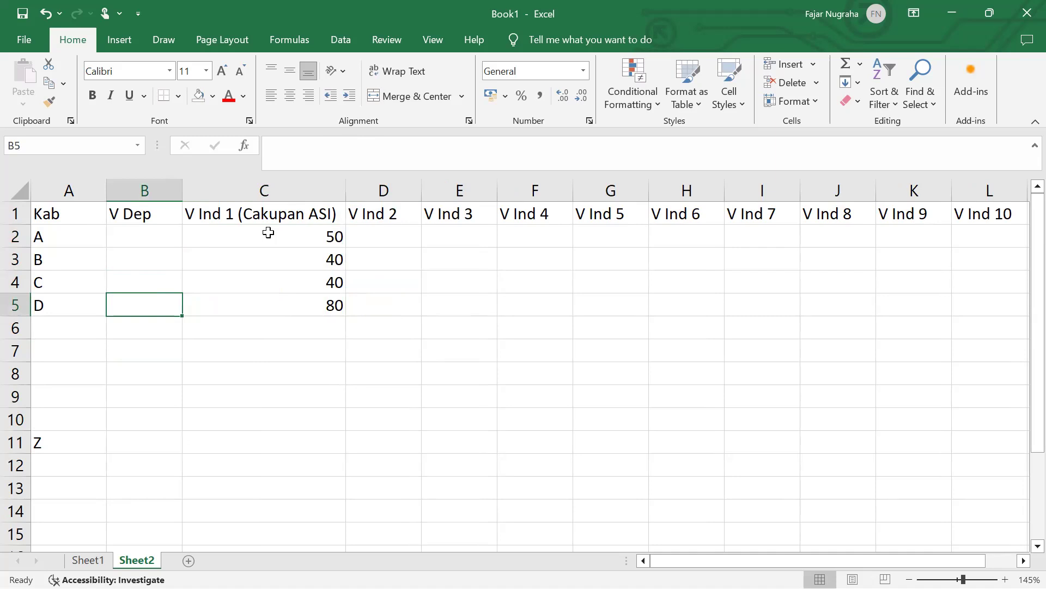
{"action": "key", "text": "Up"}
{"action": "key", "text": "Up"}
{"action": "key", "text": "Up"}
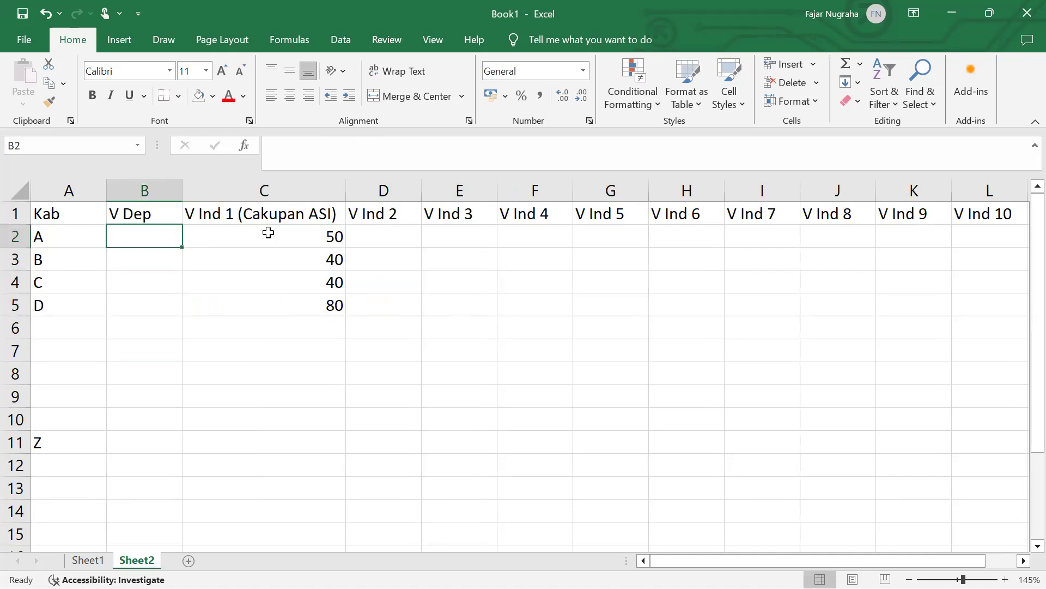
{"action": "key", "text": "Down"}
{"action": "key", "text": "Down"}
{"action": "key", "text": "Up"}
{"action": "key", "text": "Up"}
{"action": "key", "text": "shift+Down"}
{"action": "key", "text": "shift+Down"}
{"action": "key", "text": "shift+Down"}
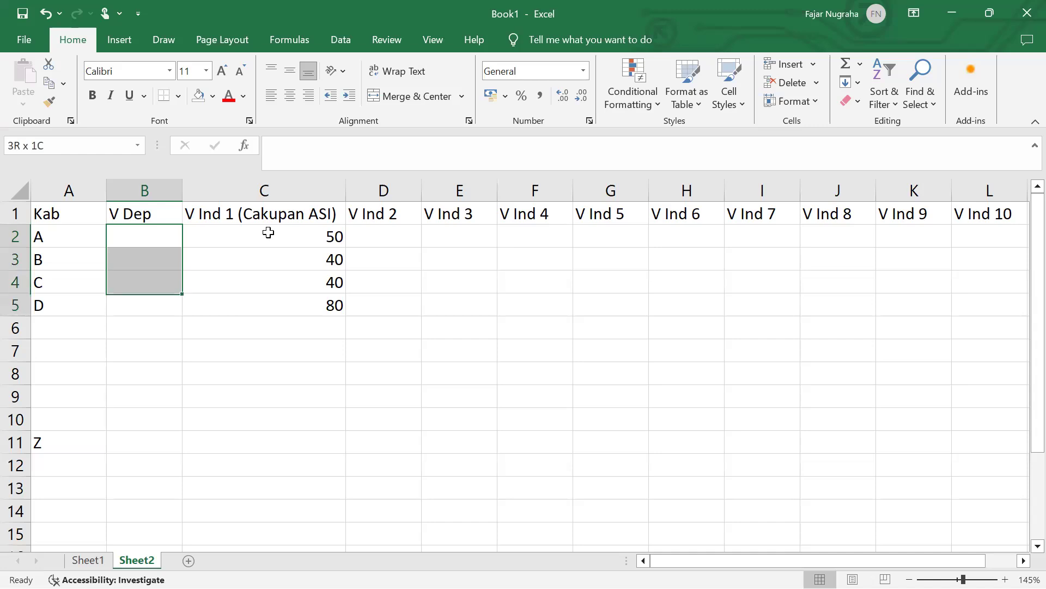
{"action": "key", "text": "Up"}
{"action": "key", "text": "shift+Down"}
{"action": "key", "text": "shift+Down"}
{"action": "key", "text": "Down"}
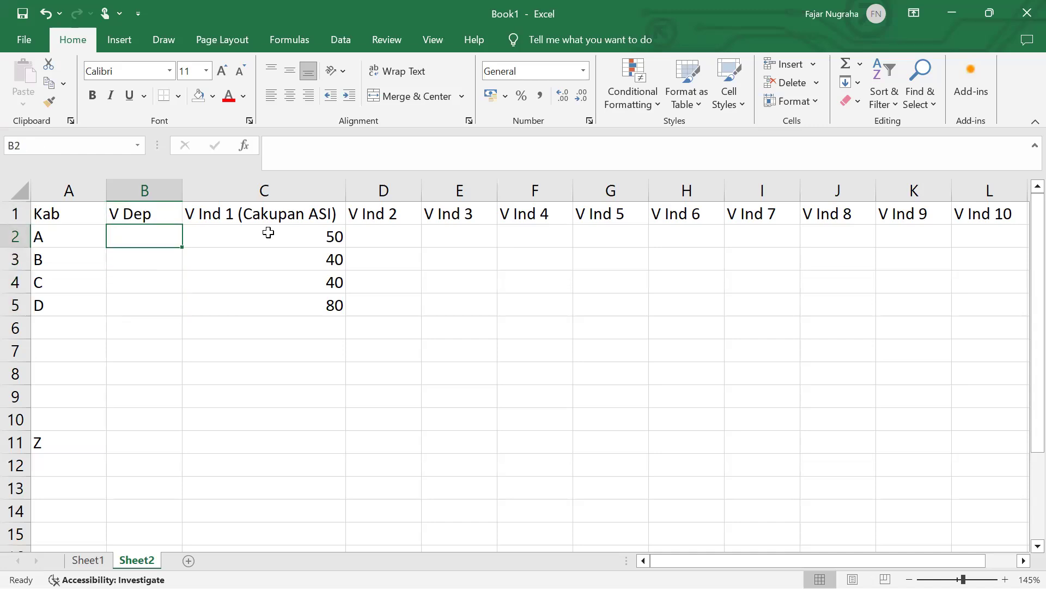
{"action": "key", "text": "Down"}
{"action": "key", "text": "Down"}
{"action": "key", "text": "Down"}
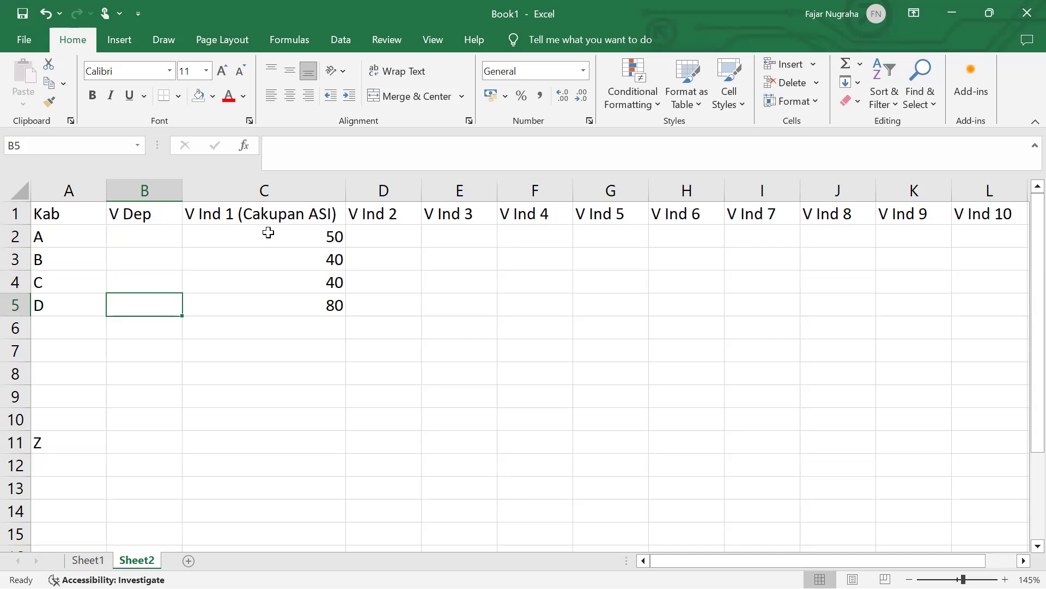
{"action": "key", "text": "Left"}
{"action": "key", "text": "Right"}
{"action": "key", "text": "Left"}
{"action": "key", "text": "Down"}
{"action": "key", "text": "Down"}
{"action": "key", "text": "Down"}
{"action": "key", "text": "Down"}
{"action": "key", "text": "Down"}
{"action": "key", "text": "Down"}
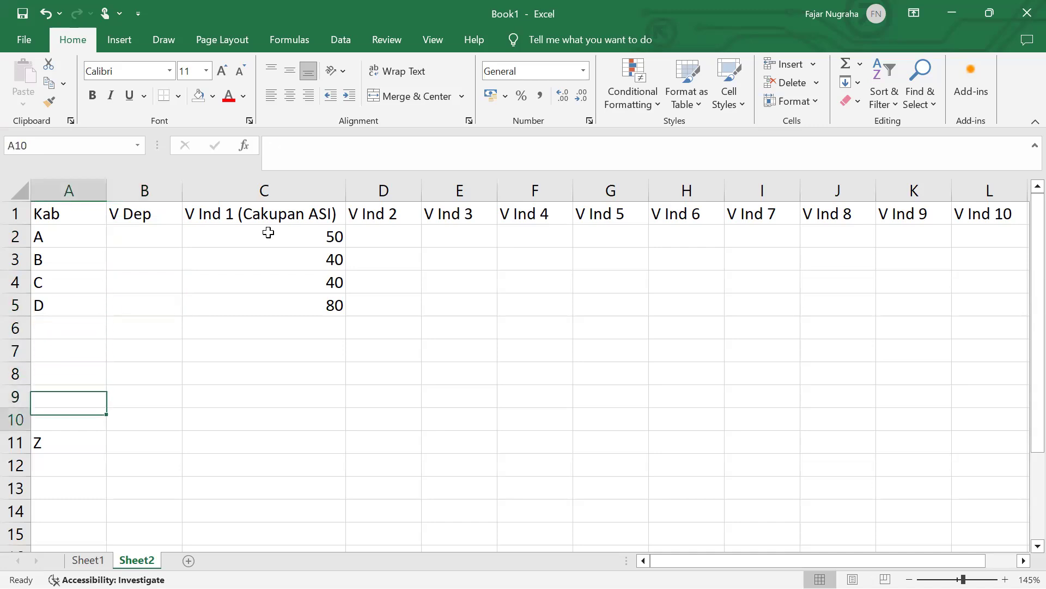
{"action": "key", "text": "Up"}
{"action": "key", "text": "Up"}
{"action": "key", "text": "Up"}
{"action": "key", "text": "Up"}
{"action": "key", "text": "Up"}
{"action": "key", "text": "Up"}
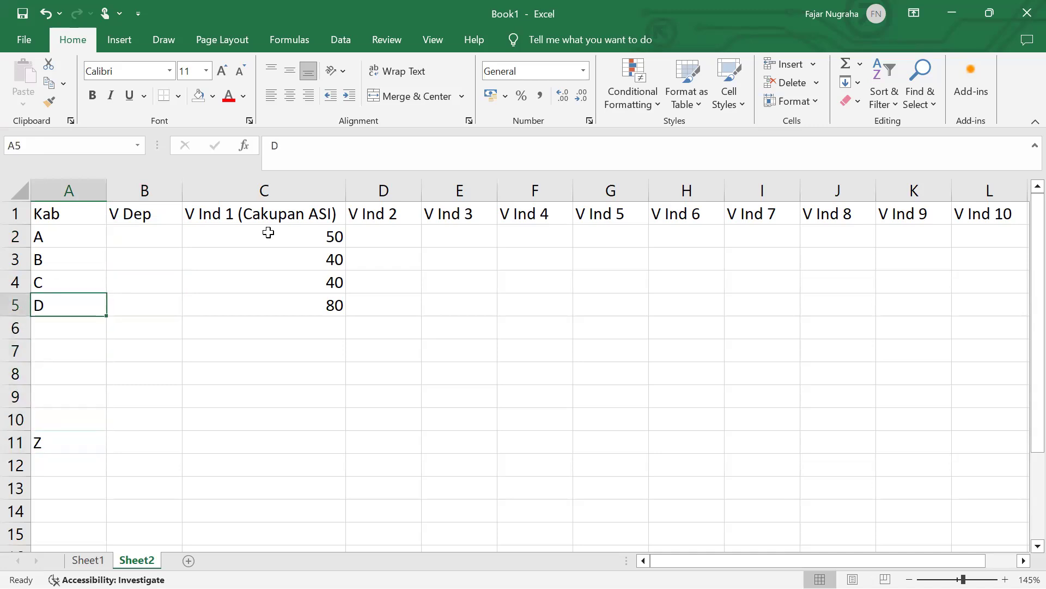
{"action": "key", "text": "Right"}
{"action": "key", "text": "Right"}
{"action": "key", "text": "Left"}
{"action": "key", "text": "Left"}
{"action": "key", "text": "Right"}
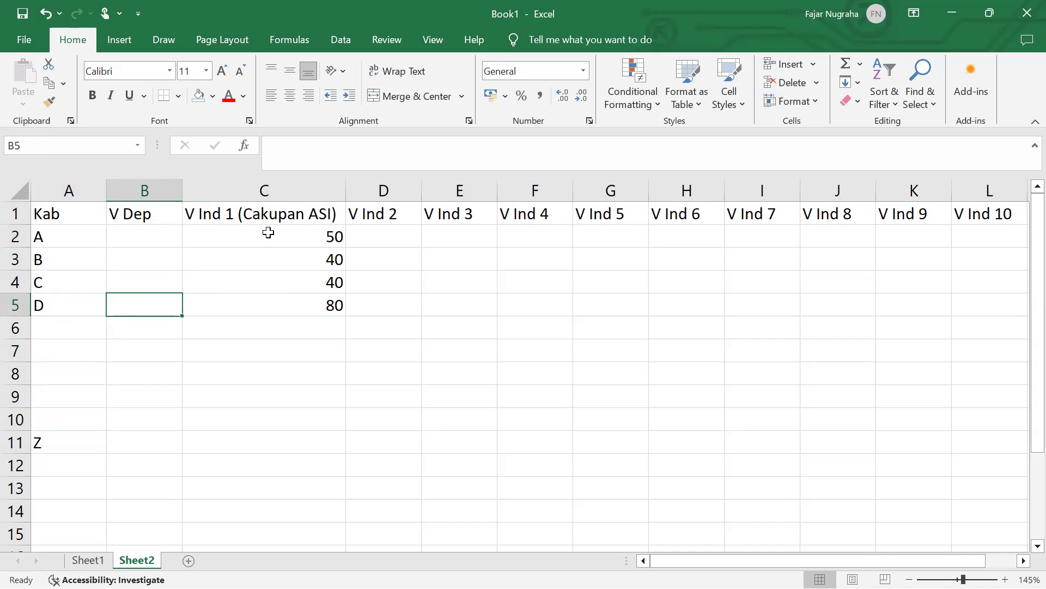
{"action": "left_click", "coordinate": [152, 227]}
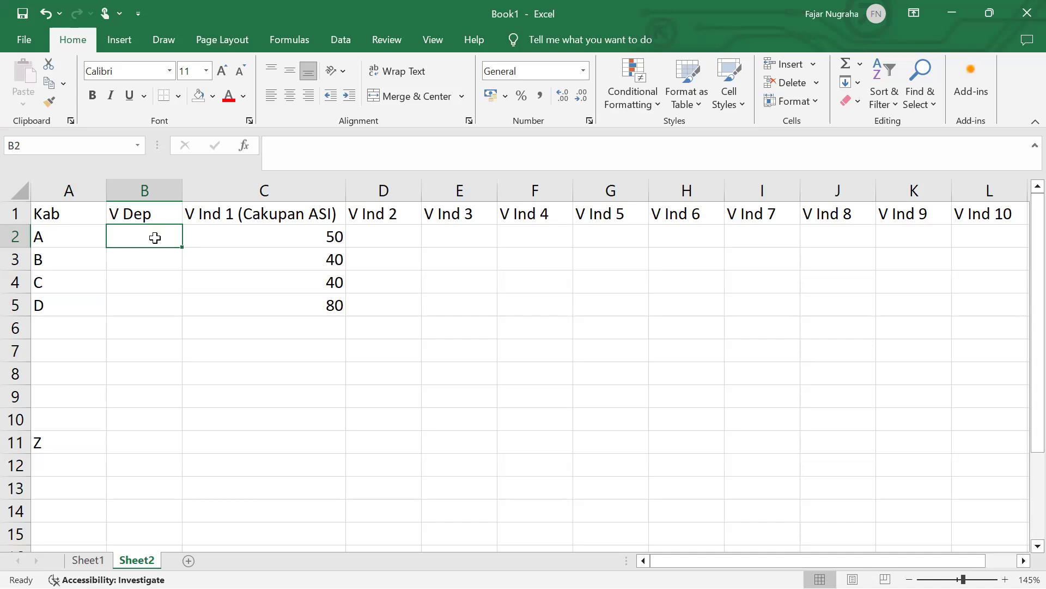
{"action": "key", "text": "Down"}
{"action": "key", "text": "Down"}
{"action": "key", "text": "Down"}
{"action": "key", "text": "Up"}
{"action": "key", "text": "Up"}
{"action": "key", "text": "Up"}
{"action": "key", "text": "Down"}
{"action": "key", "text": "Down"}
{"action": "key", "text": "Down"}
{"action": "key", "text": "Up"}
{"action": "key", "text": "Up"}
{"action": "key", "text": "Up"}
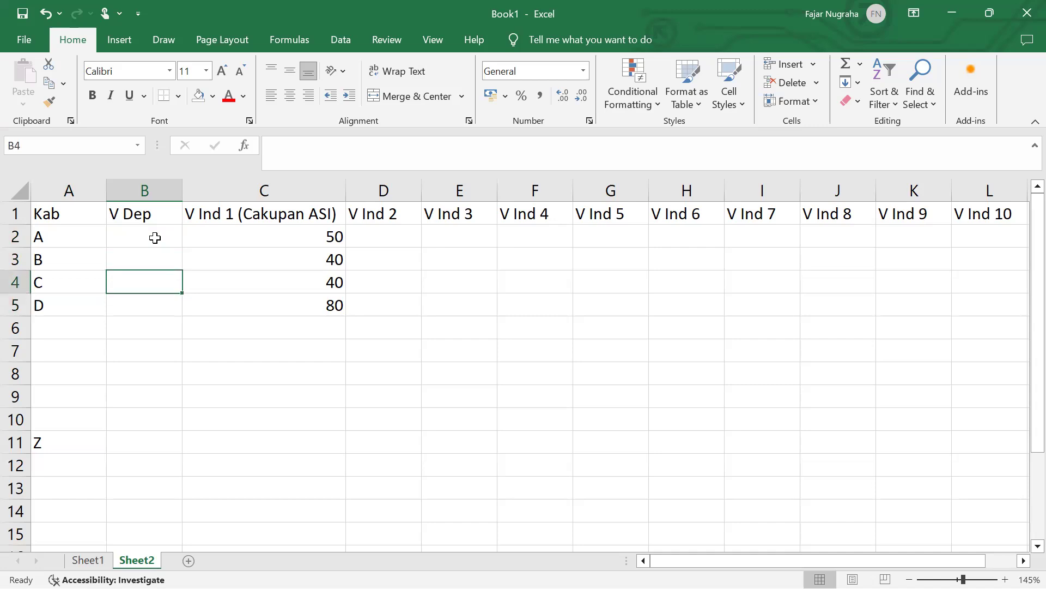
{"action": "key", "text": "Down"}
{"action": "key", "text": "Down"}
{"action": "key", "text": "Down"}
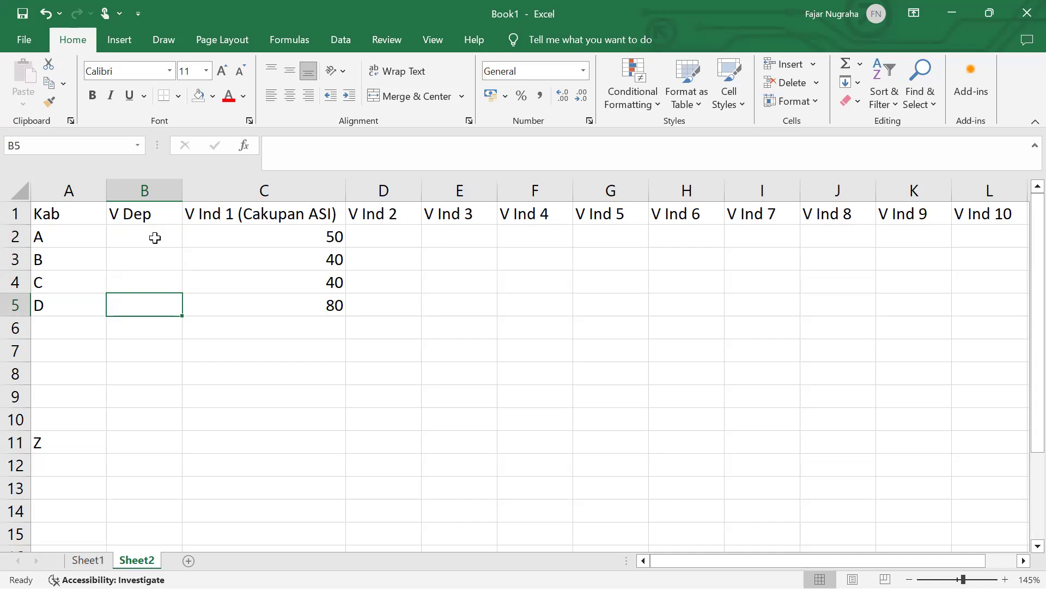
Enter the V Dep values 31, 28 and 24 for districts A, B and D in cells B2, B3 and B5.
{"action": "key", "text": "Up"}
{"action": "key", "text": "Up"}
{"action": "key", "text": "Up"}
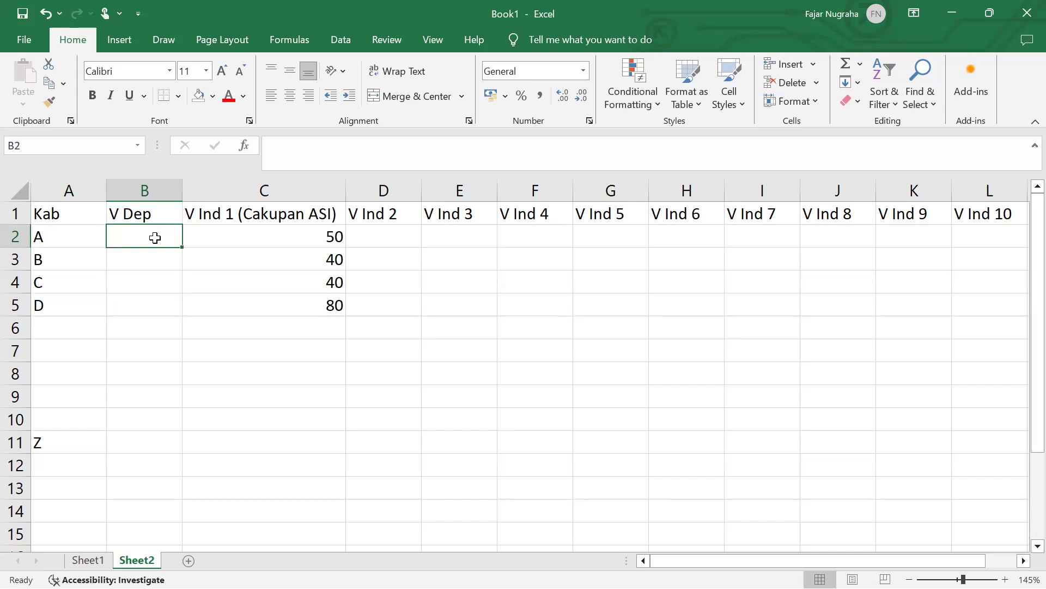
{"action": "type", "text": "31"}
{"action": "key", "text": "Return"}
{"action": "type", "text": "28"}
{"action": "key", "text": "Return"}
{"action": "key", "text": "Return"}
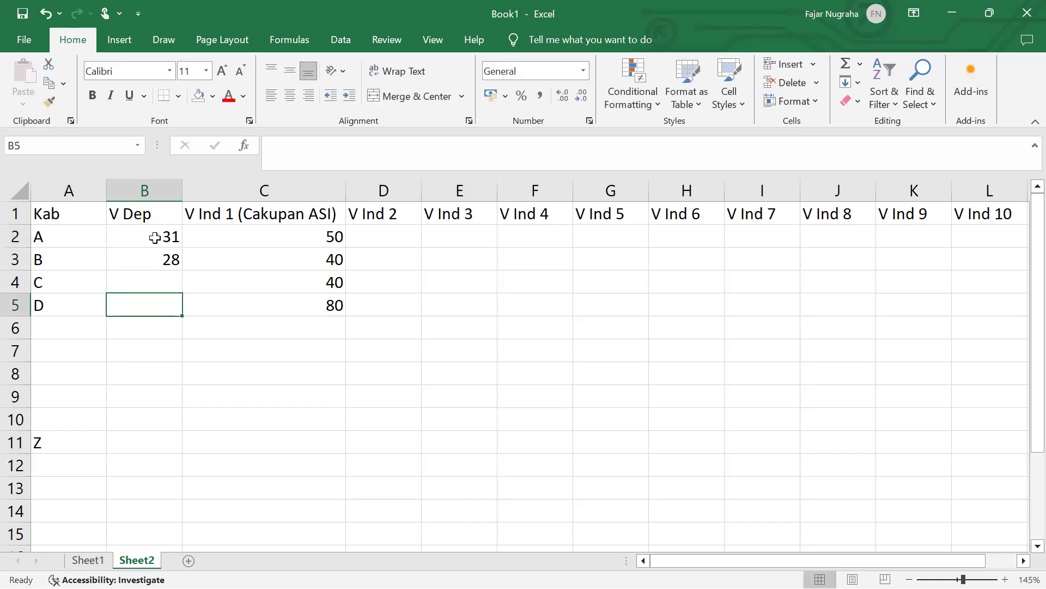
{"action": "type", "text": "24"}
{"action": "key", "text": "Return"}
Compare the V Dep values in column B with the Cakupan ASI values in column C, district by district.
{"action": "key", "text": "Up"}
{"action": "key", "text": "Up"}
{"action": "key", "text": "Up"}
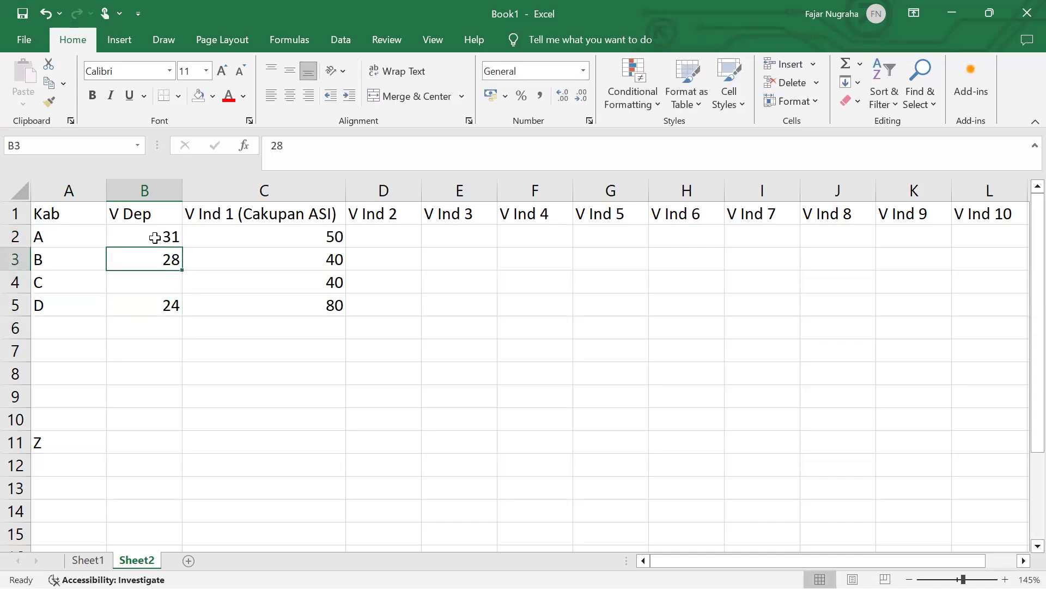
{"action": "key", "text": "Up"}
{"action": "key", "text": "Right"}
{"action": "key", "text": "Left"}
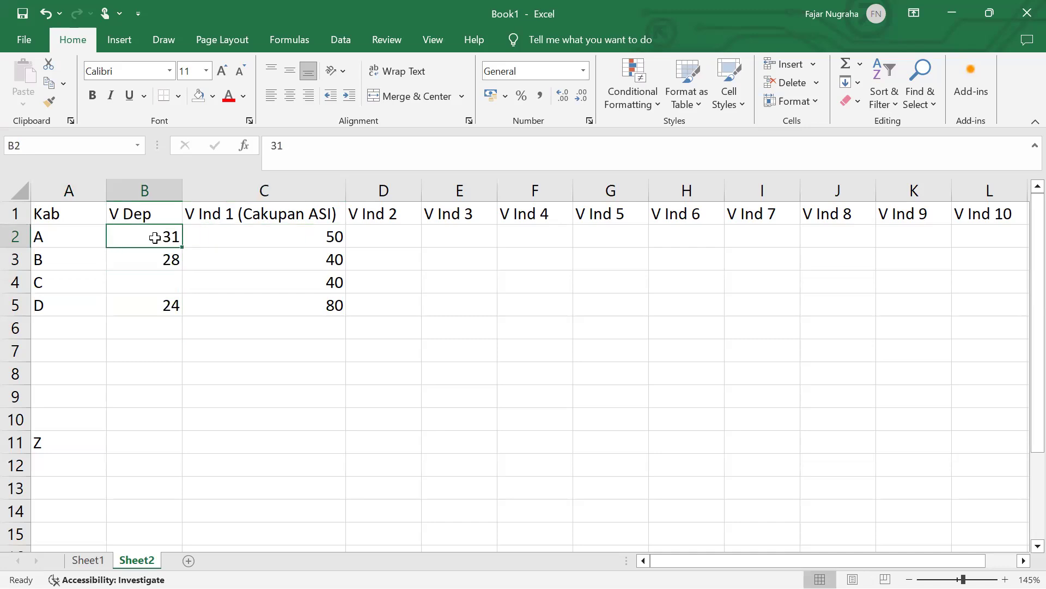
{"action": "key", "text": "Right"}
{"action": "key", "text": "Right"}
{"action": "key", "text": "Left"}
{"action": "key", "text": "shift+Down"}
{"action": "key", "text": "shift+Down"}
{"action": "key", "text": "shift+Up"}
{"action": "key", "text": "Down"}
{"action": "key", "text": "Down"}
{"action": "key", "text": "Down"}
{"action": "key", "text": "Left"}
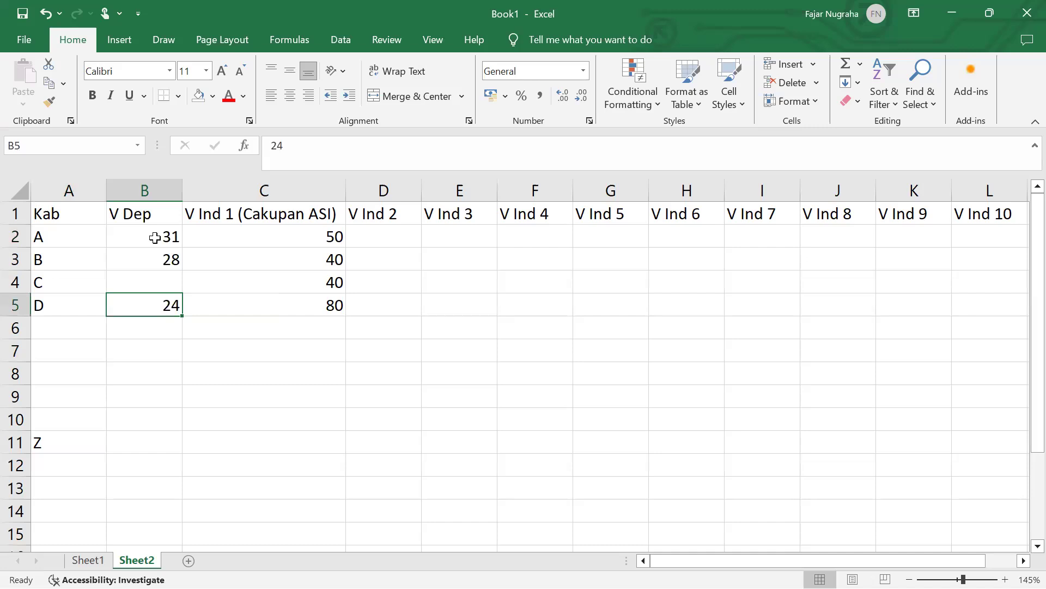
{"action": "key", "text": "Right"}
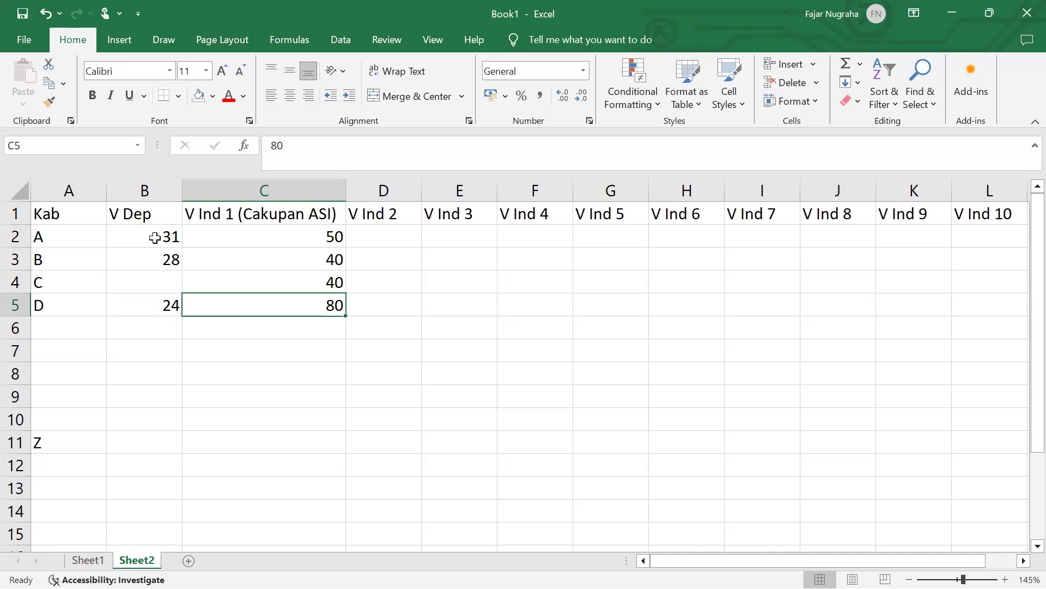
{"action": "key", "text": "Left"}
{"action": "key", "text": "Down"}
{"action": "key", "text": "Down"}
{"action": "key", "text": "Right"}
{"action": "key", "text": "Up"}
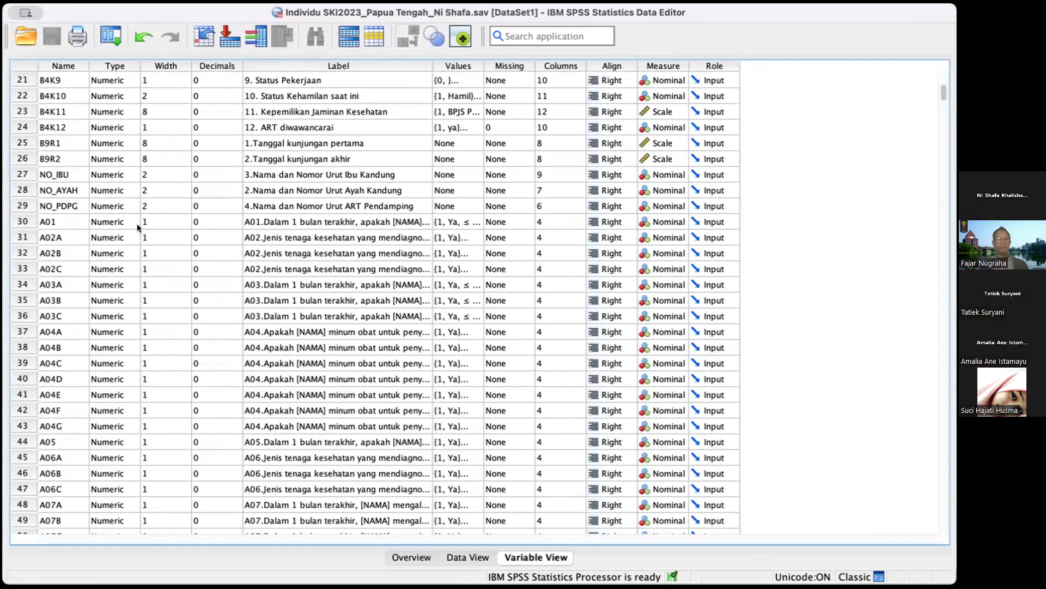
In the Papua Tengah dataset in SPSS, go to variable A01's data column, widen it to 41 characters and select it.
{"action": "left_click", "coordinate": [22, 222]}
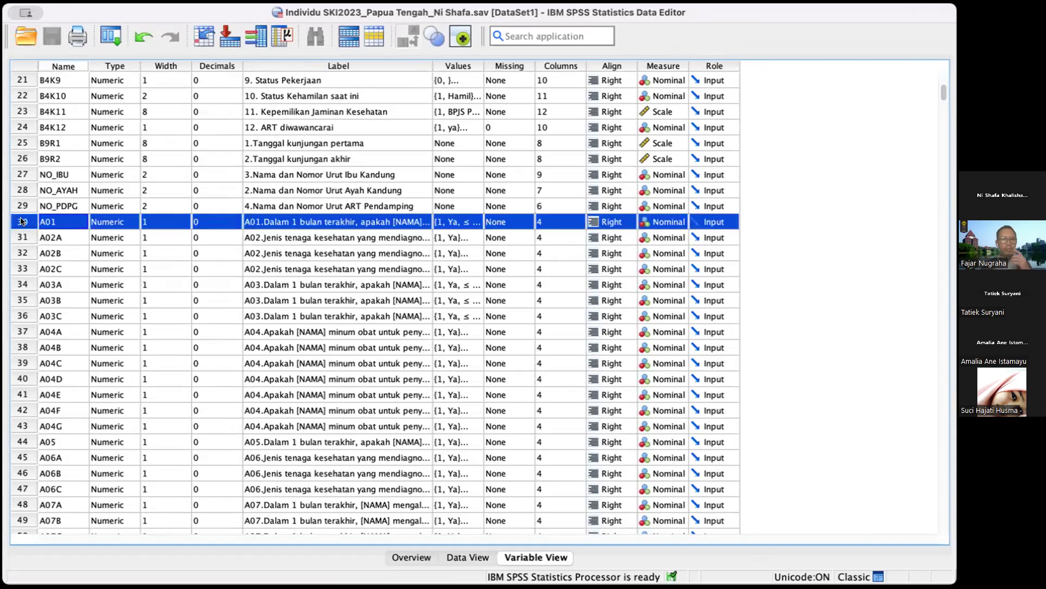
{"action": "double_click", "coordinate": [22, 221]}
{"action": "scroll", "coordinate": [594, 171], "scroll_direction": "left", "scroll_amount": 15}
{"action": "scroll", "coordinate": [594, 171], "scroll_direction": "right", "scroll_amount": 6}
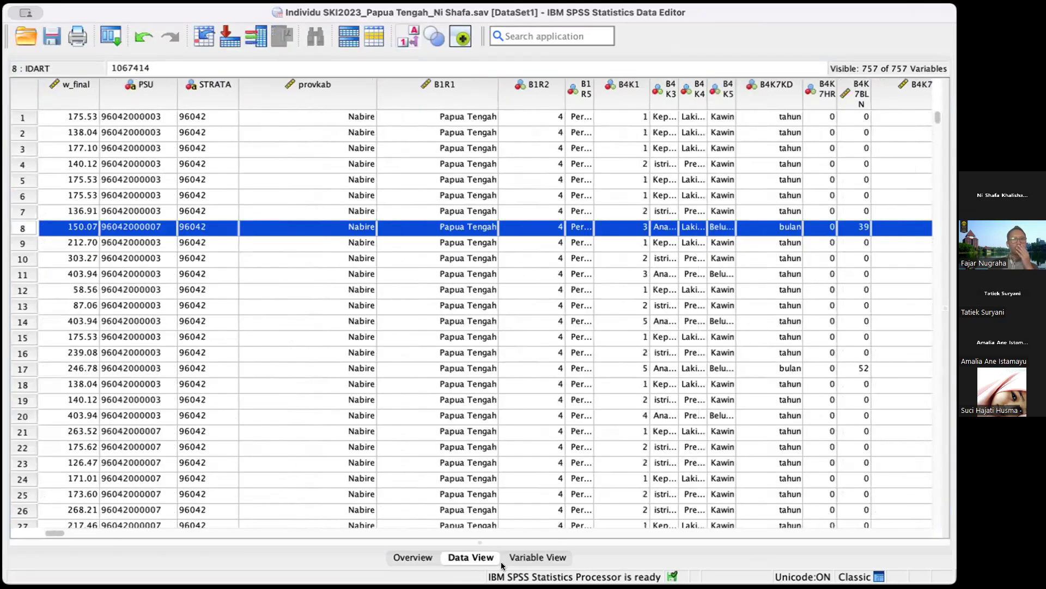
{"action": "left_click", "coordinate": [523, 557]}
{"action": "double_click", "coordinate": [23, 222]}
{"action": "left_click_drag", "start_coordinate": [67, 87], "coordinate": [267, 87]}
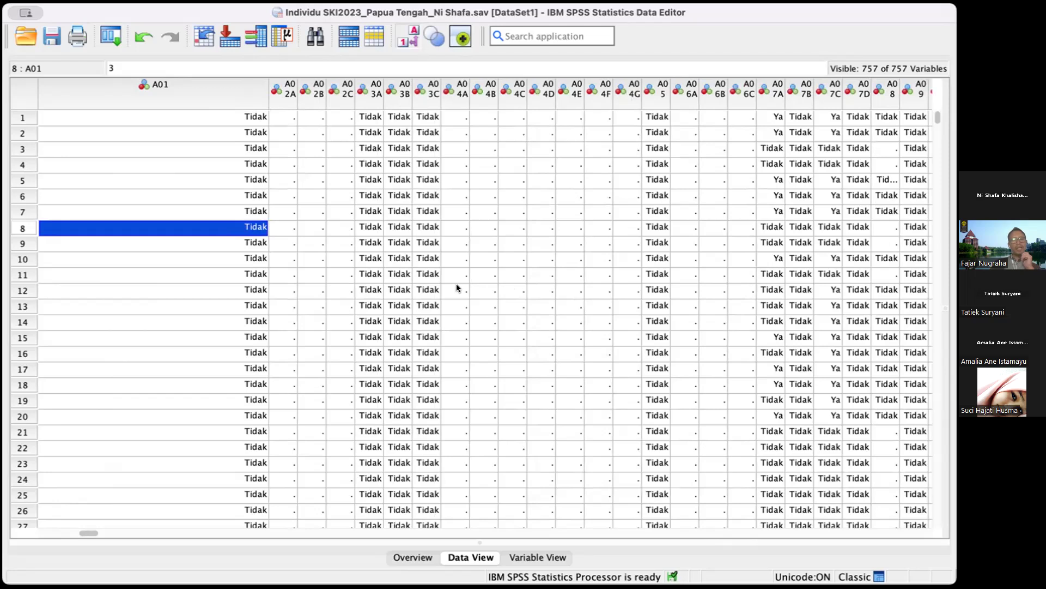
{"action": "left_click", "coordinate": [208, 87]}
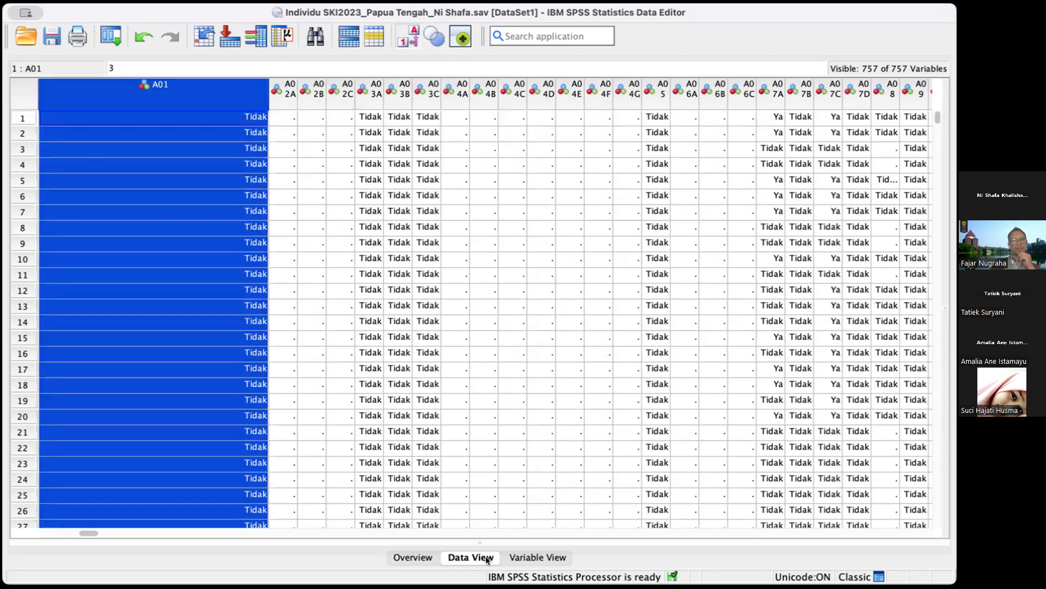
Go from the definition of variable B1R2 (Kabupaten/Kota) to its data column and examine it beside provkab and B1R1.
{"action": "left_click", "coordinate": [523, 556]}
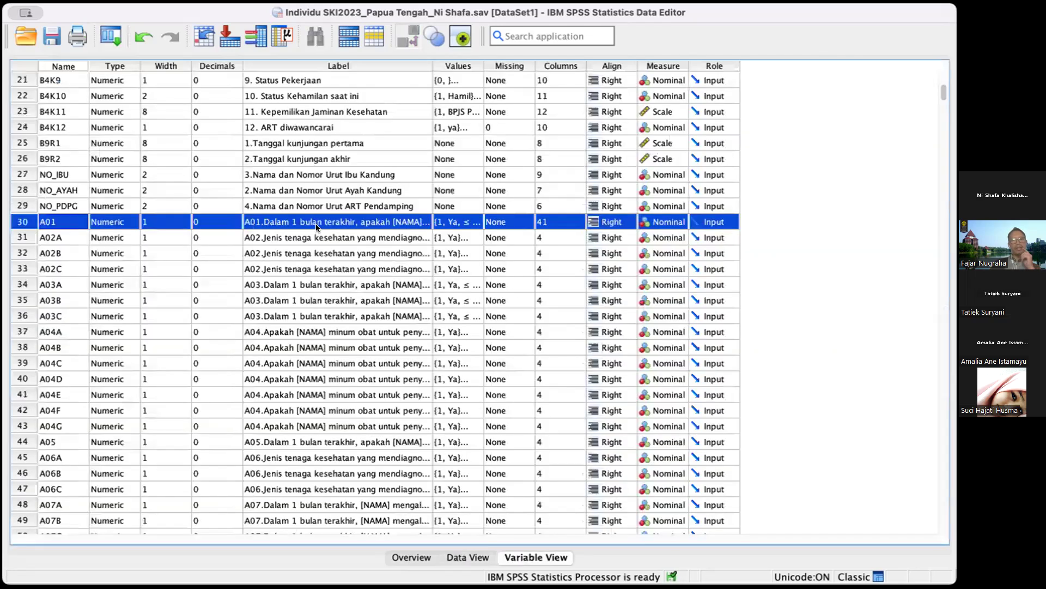
{"action": "scroll", "coordinate": [316, 223], "scroll_direction": "up", "scroll_amount": 5}
{"action": "scroll", "coordinate": [316, 223], "scroll_direction": "up", "scroll_amount": 2}
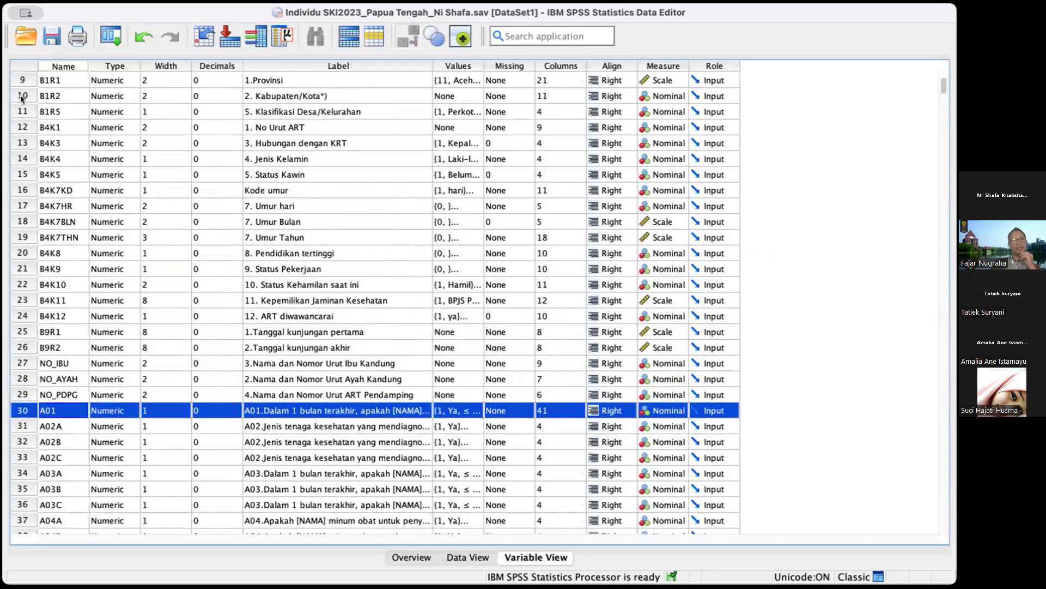
{"action": "left_click", "coordinate": [22, 96]}
{"action": "double_click", "coordinate": [23, 96]}
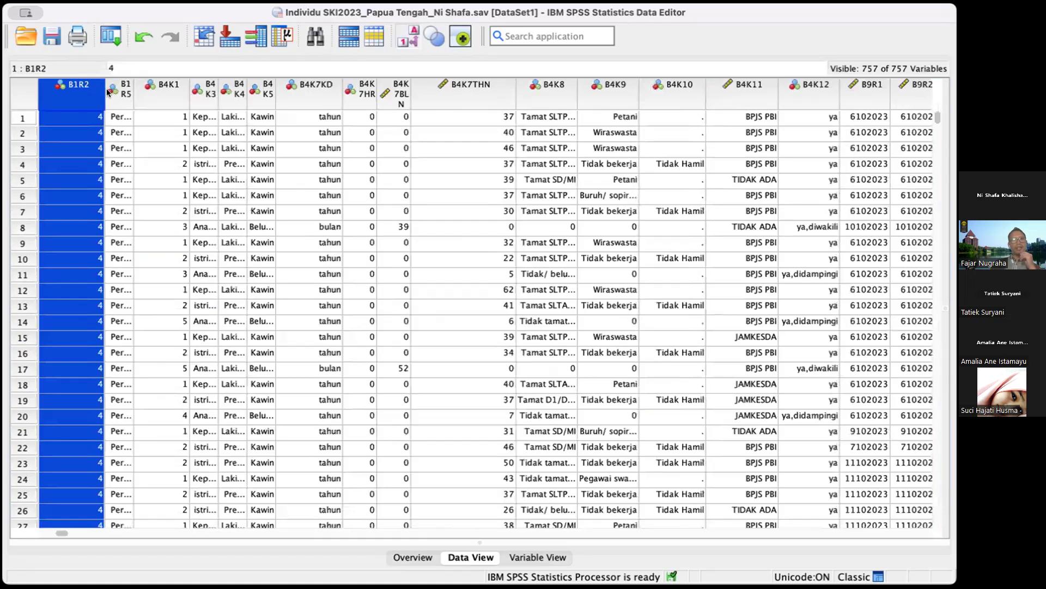
{"action": "scroll", "coordinate": [164, 96], "scroll_direction": "left", "scroll_amount": 5}
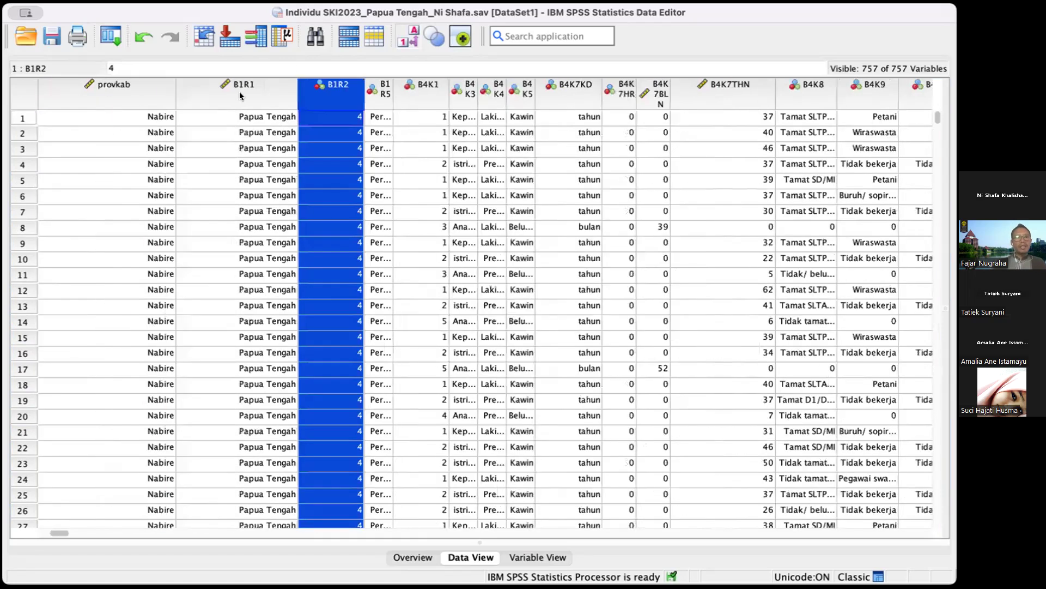
Run descriptive statistics on the provkab variable and return to the dataset.
{"action": "left_click", "coordinate": [214, 99]}
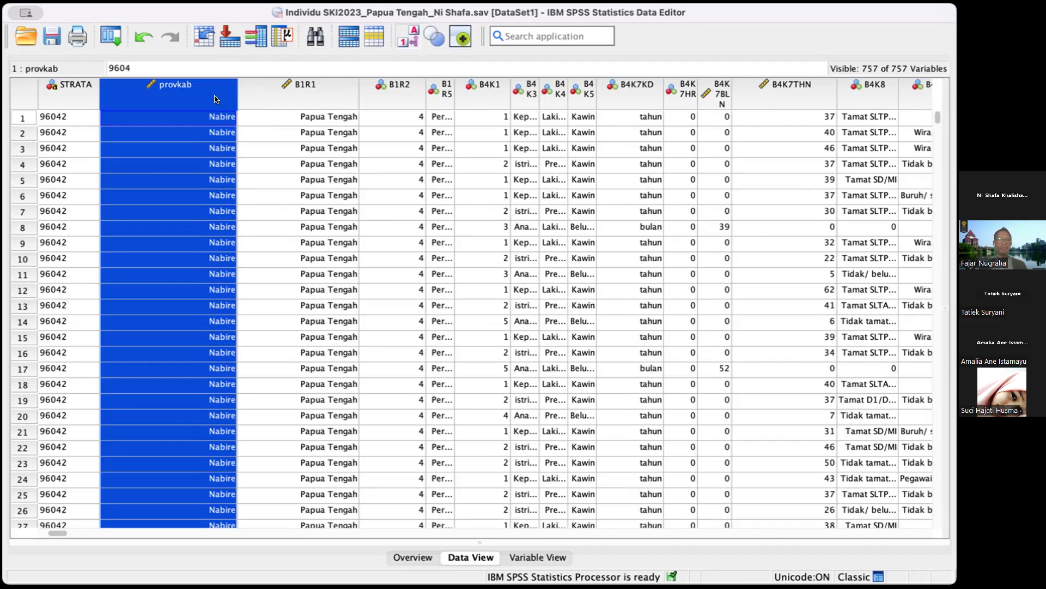
{"action": "right_click", "coordinate": [216, 99]}
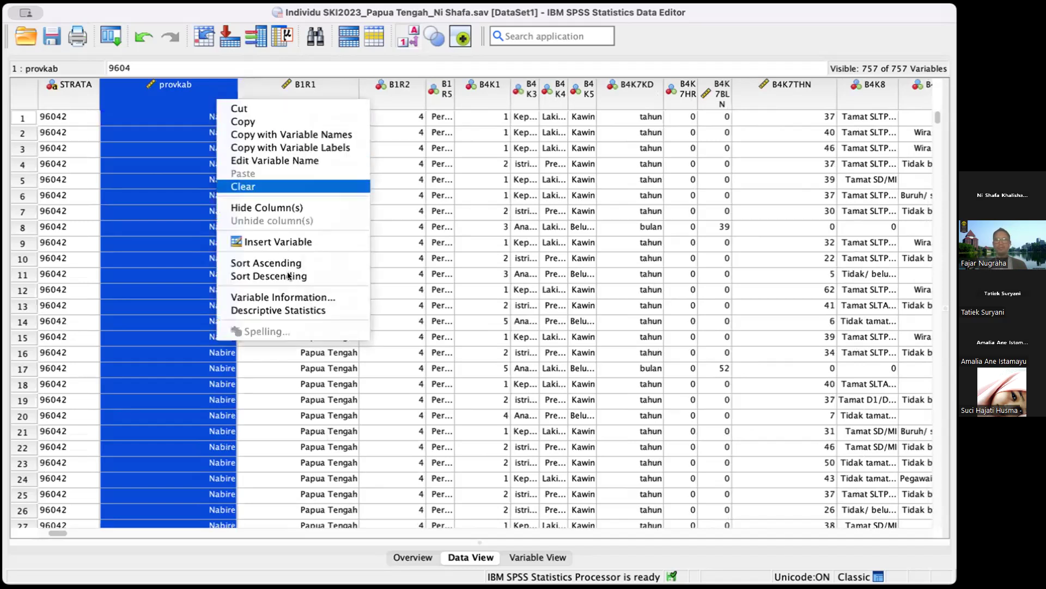
{"action": "left_click", "coordinate": [282, 307]}
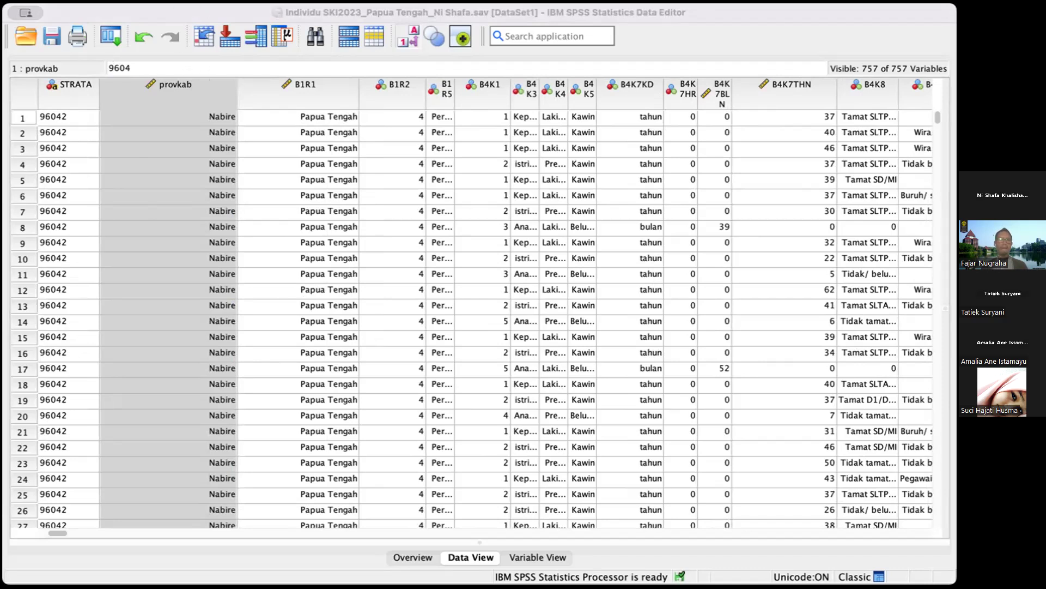
{"action": "left_click", "coordinate": [419, 321]}
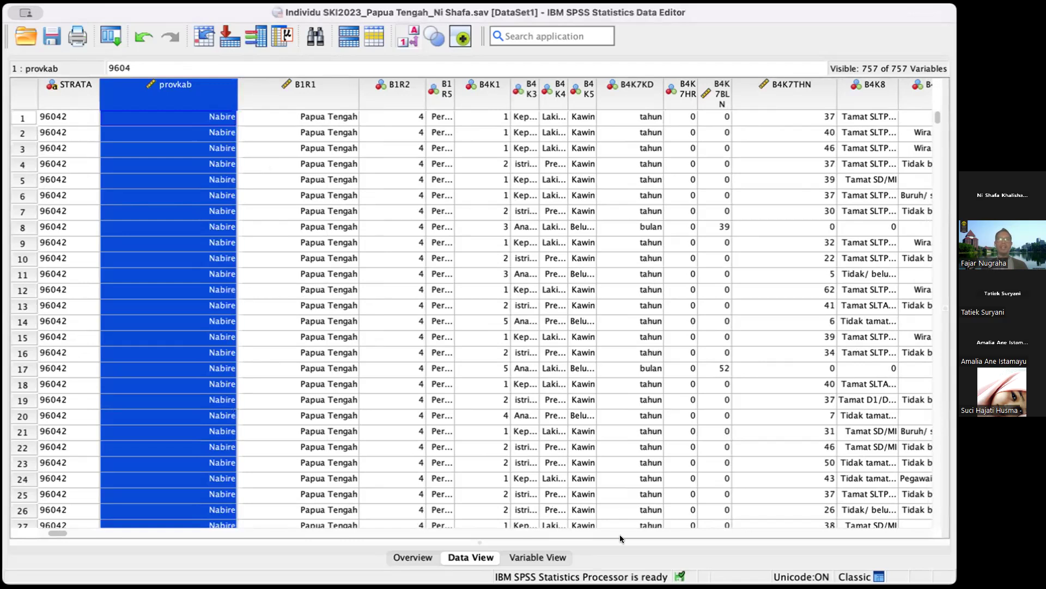
Go from variable A01's definition to its data column and examine the respondent variables before it, back to B4K7KD.
{"action": "left_click", "coordinate": [541, 557]}
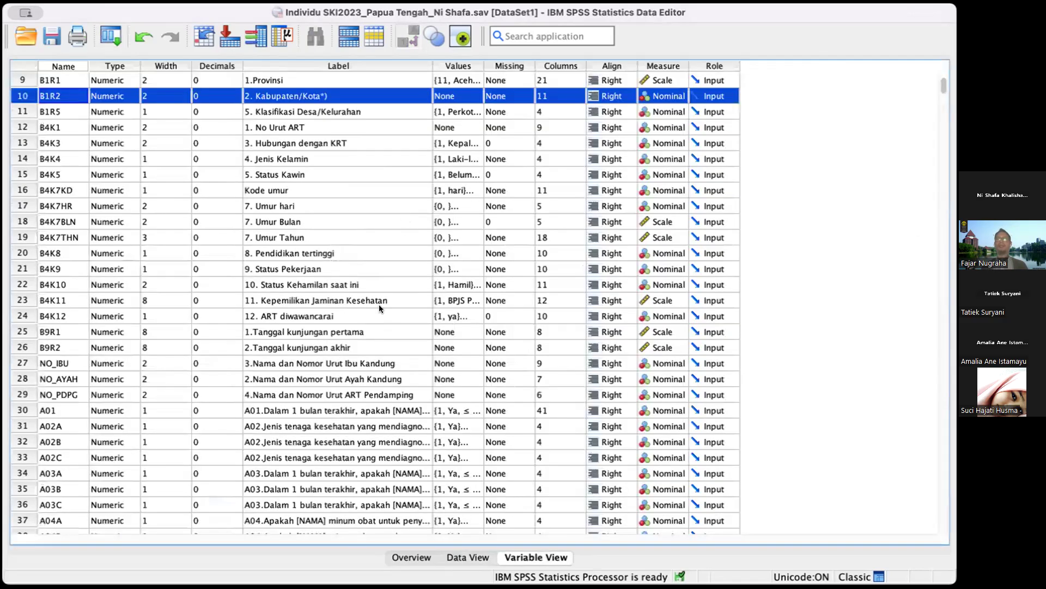
{"action": "double_click", "coordinate": [21, 409]}
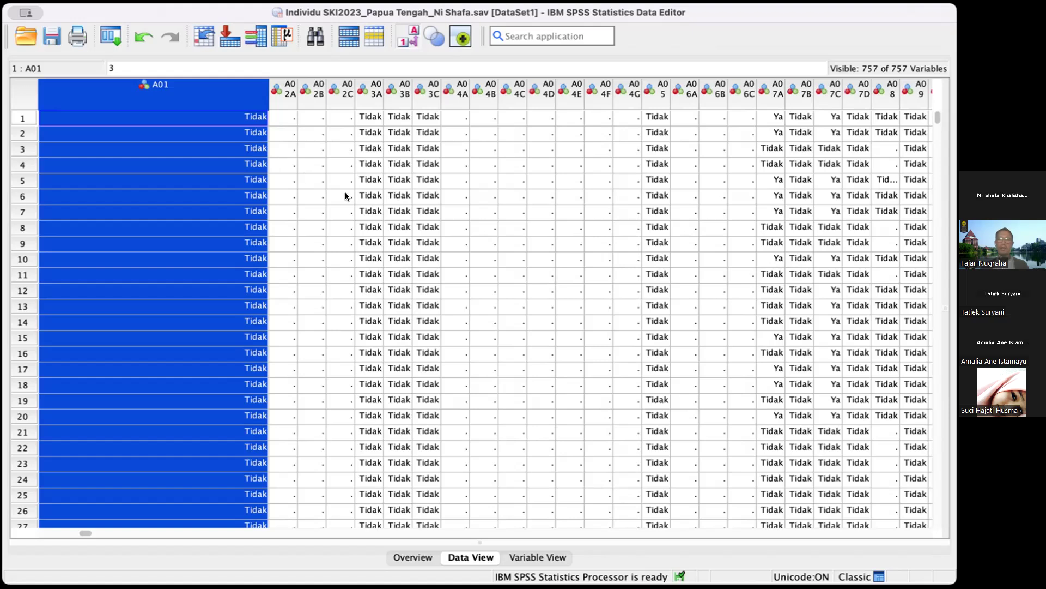
{"action": "scroll", "coordinate": [345, 195], "scroll_direction": "left", "scroll_amount": 3}
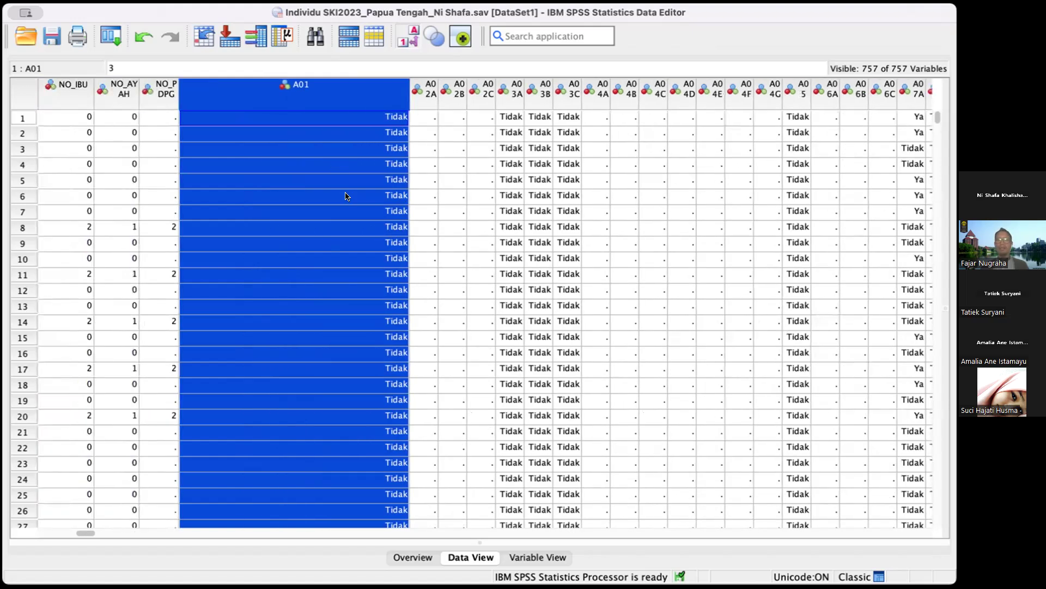
{"action": "scroll", "coordinate": [345, 195], "scroll_direction": "left", "scroll_amount": 10}
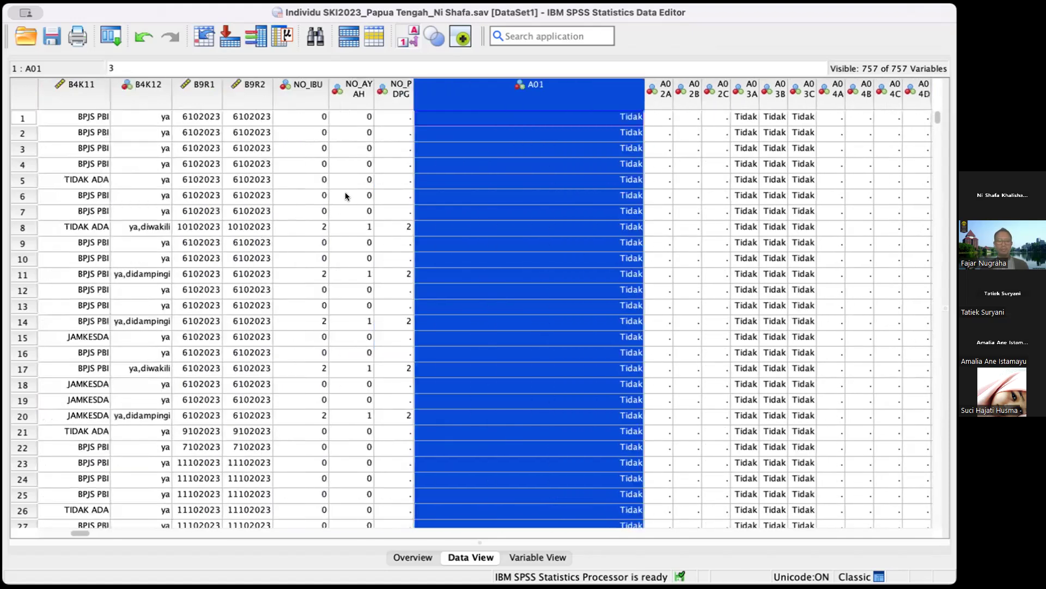
{"action": "scroll", "coordinate": [345, 195], "scroll_direction": "left", "scroll_amount": 2}
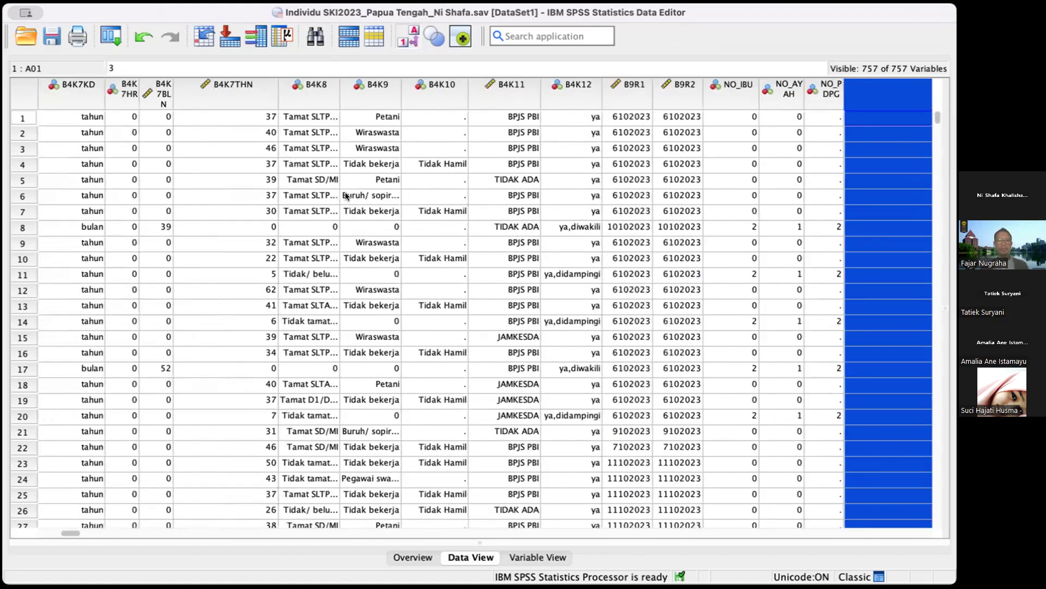
{"action": "scroll", "coordinate": [345, 195], "scroll_direction": "right", "scroll_amount": 3}
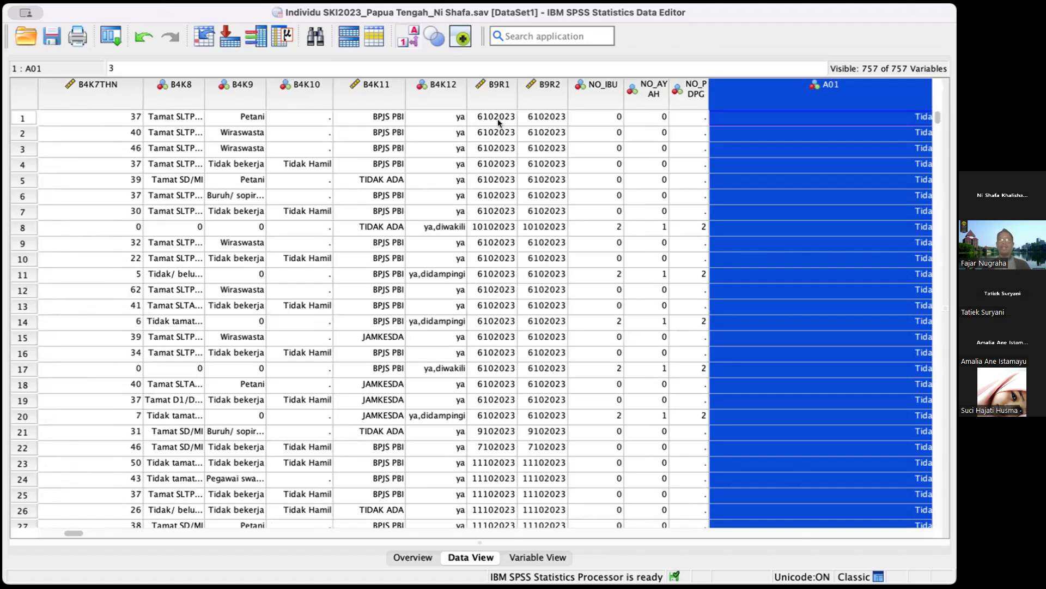
Select the NO_IBU column and examine its codes against the respondents' insurance, education and age variables.
{"action": "left_click", "coordinate": [598, 97]}
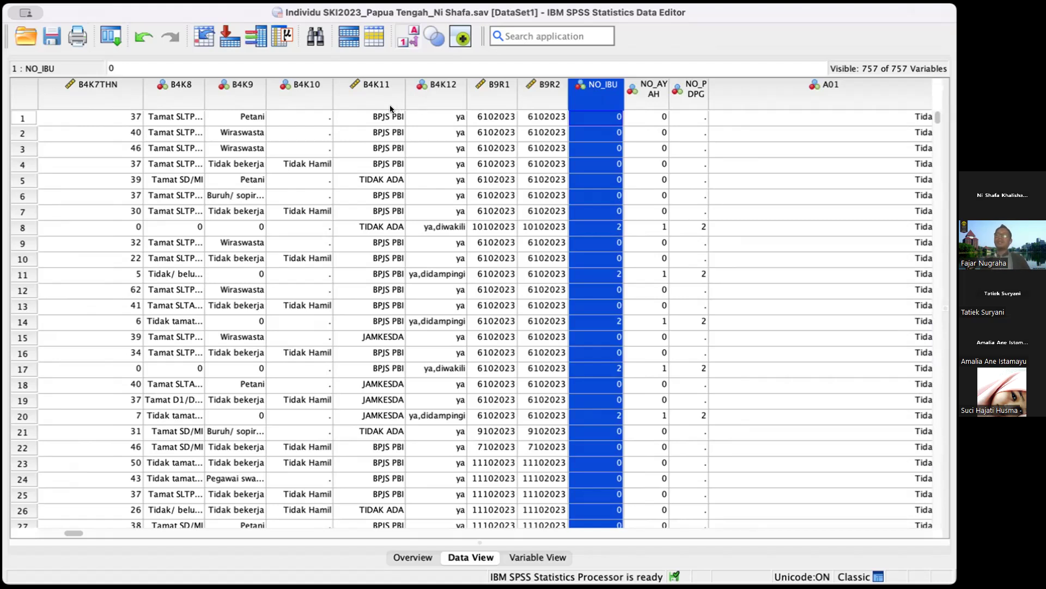
{"action": "mouse_move", "coordinate": [390, 108]}
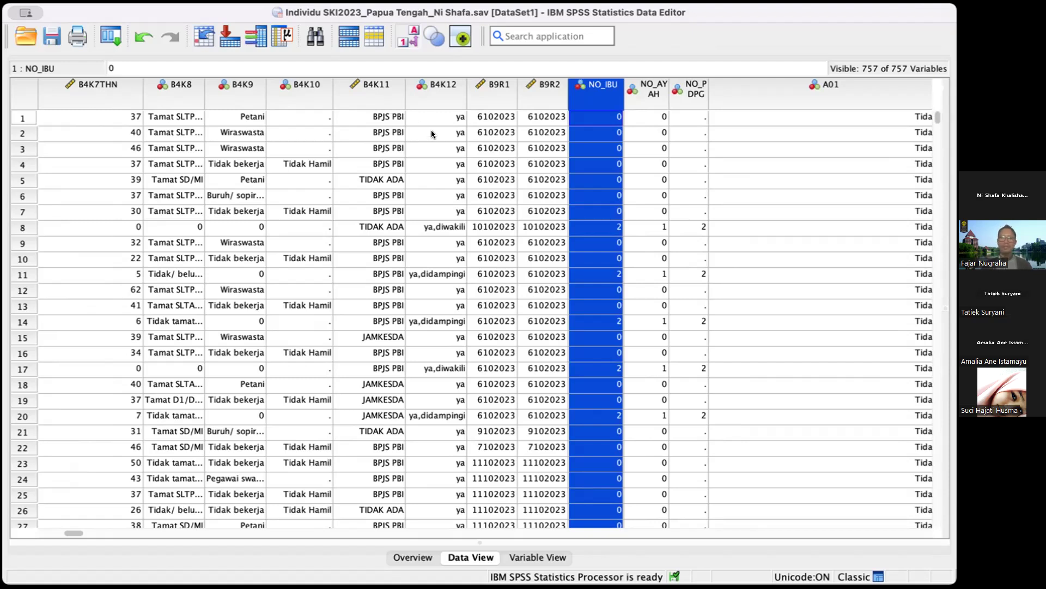
{"action": "mouse_move", "coordinate": [366, 87]}
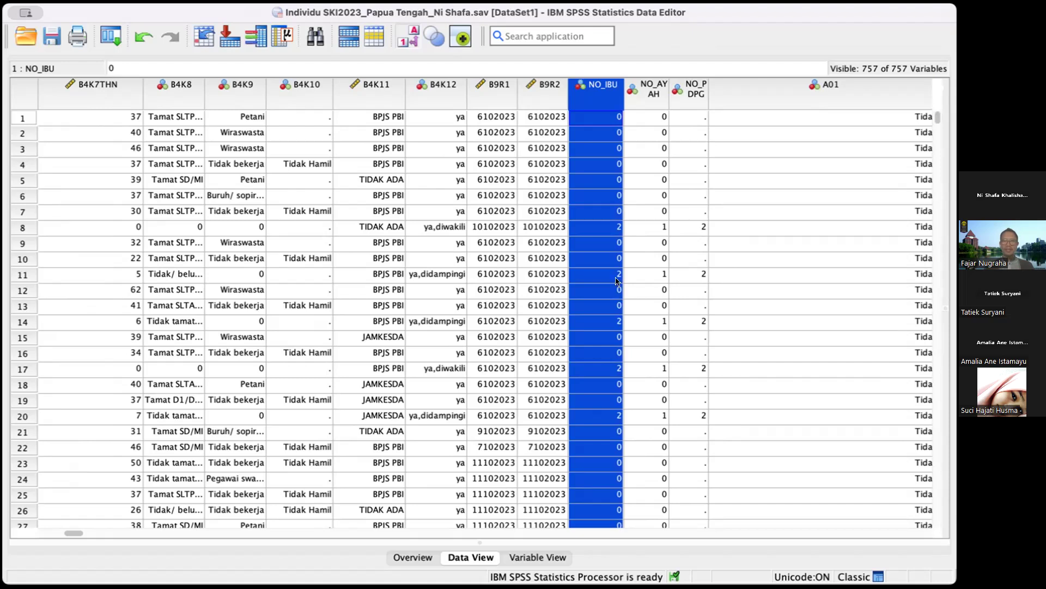
{"action": "scroll", "coordinate": [630, 292], "scroll_direction": "left", "scroll_amount": 15}
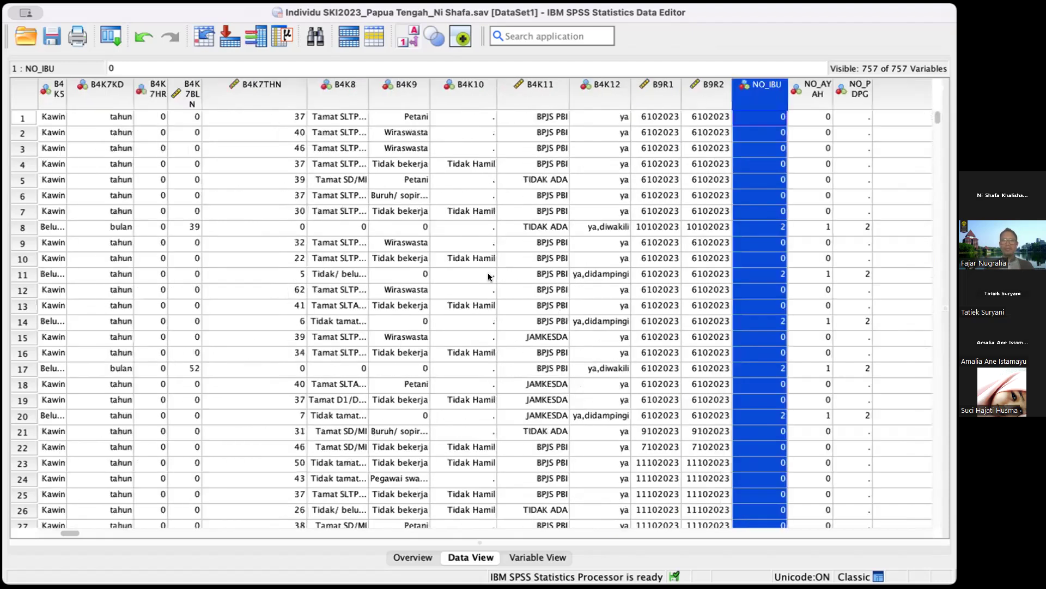